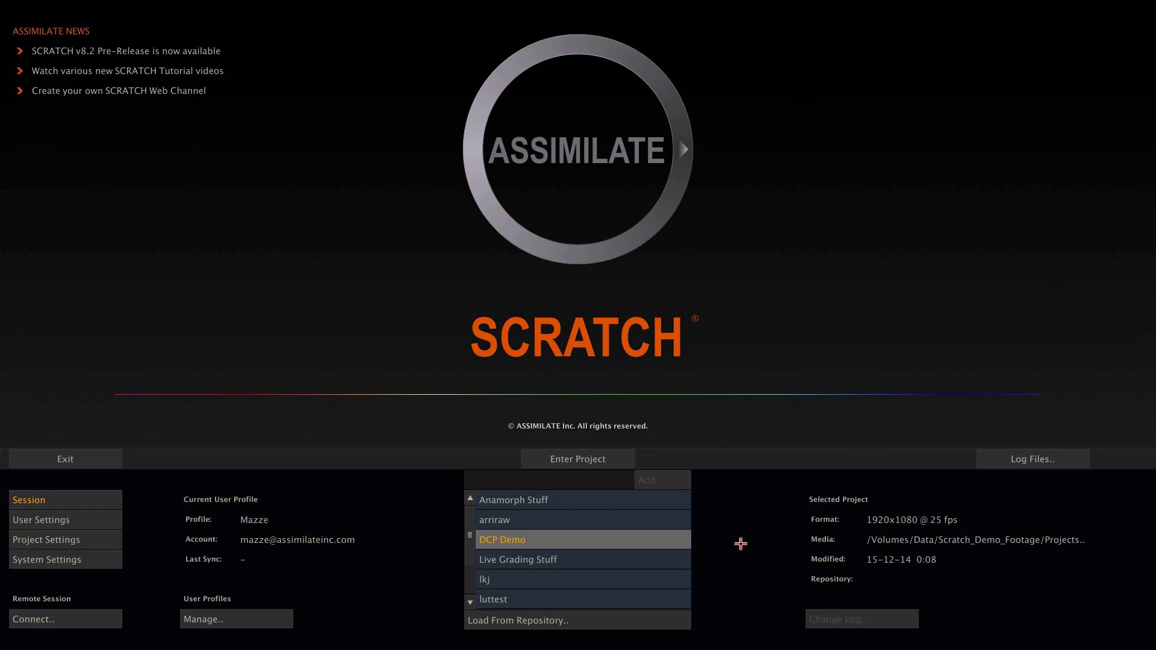
- Switch to Firefox and scroll through the MediaReactor page's supported file formats table and back up
key(super+Tab)
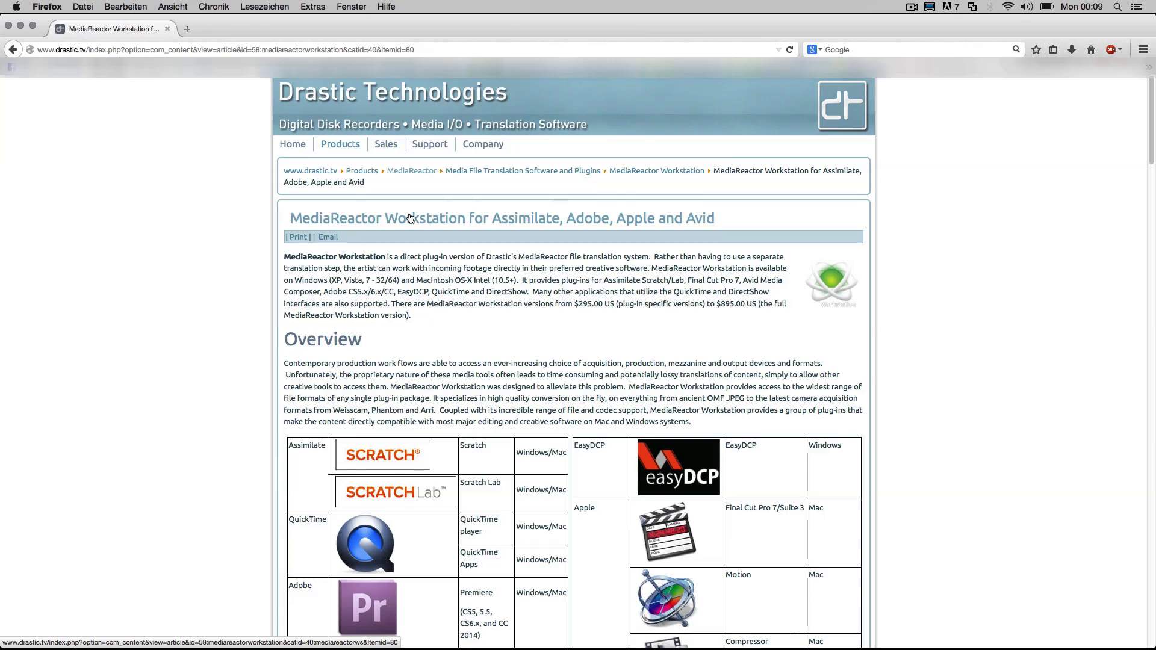
scroll(946, 351, down, 10)
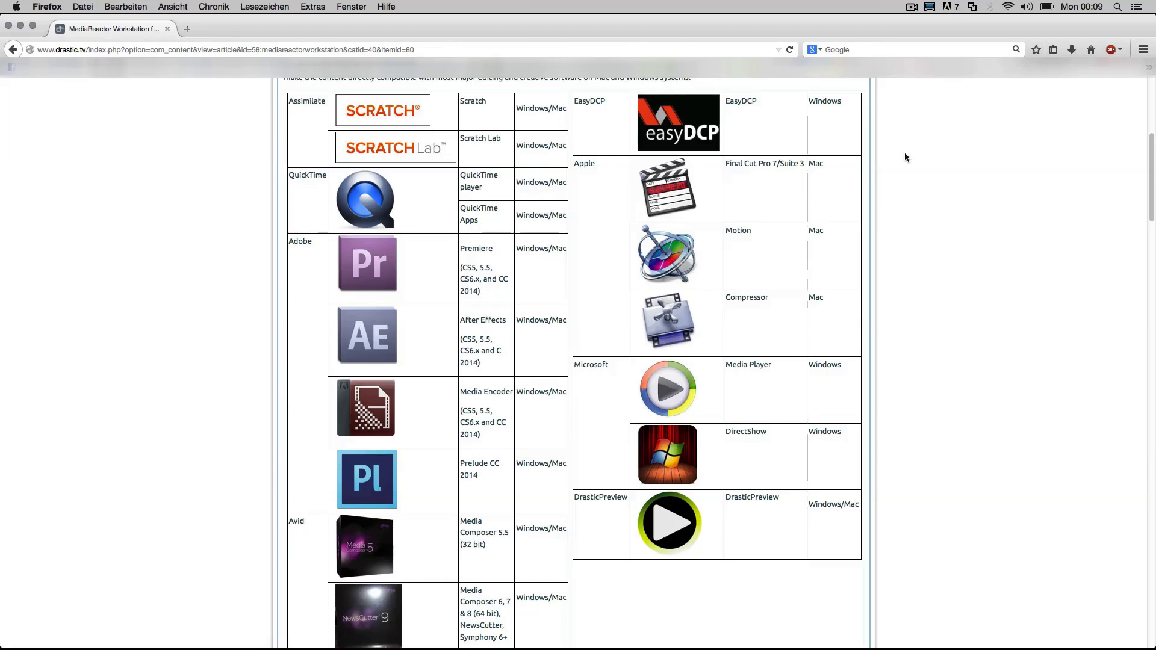
scroll(918, 204, down, 15)
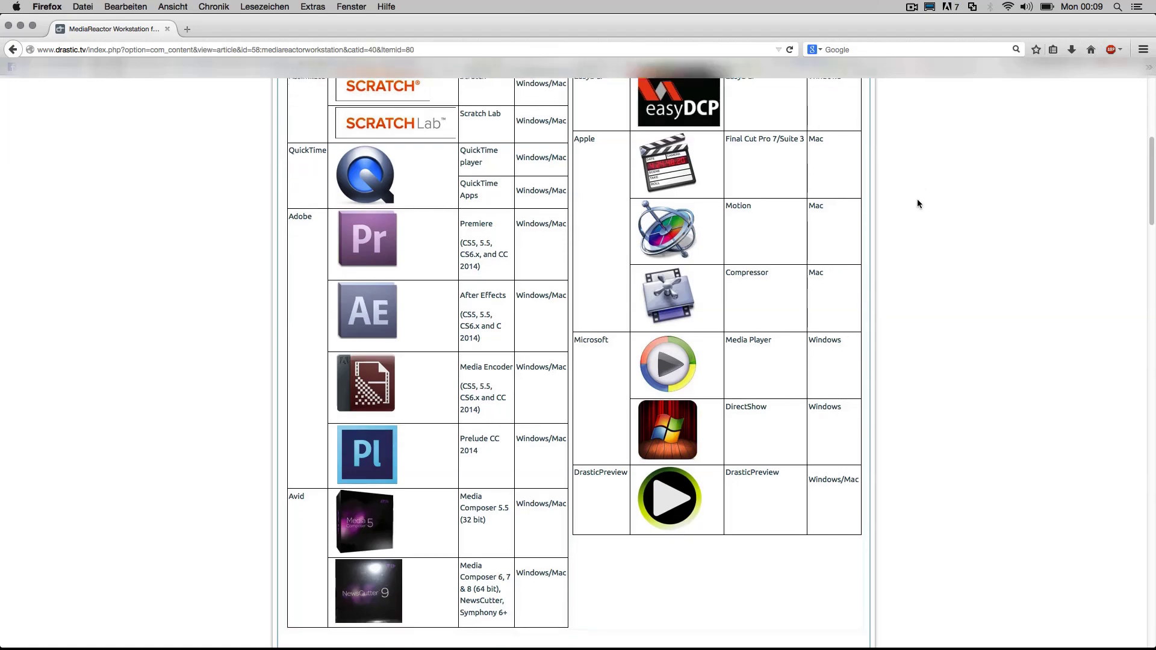
scroll(918, 204, down, 3)
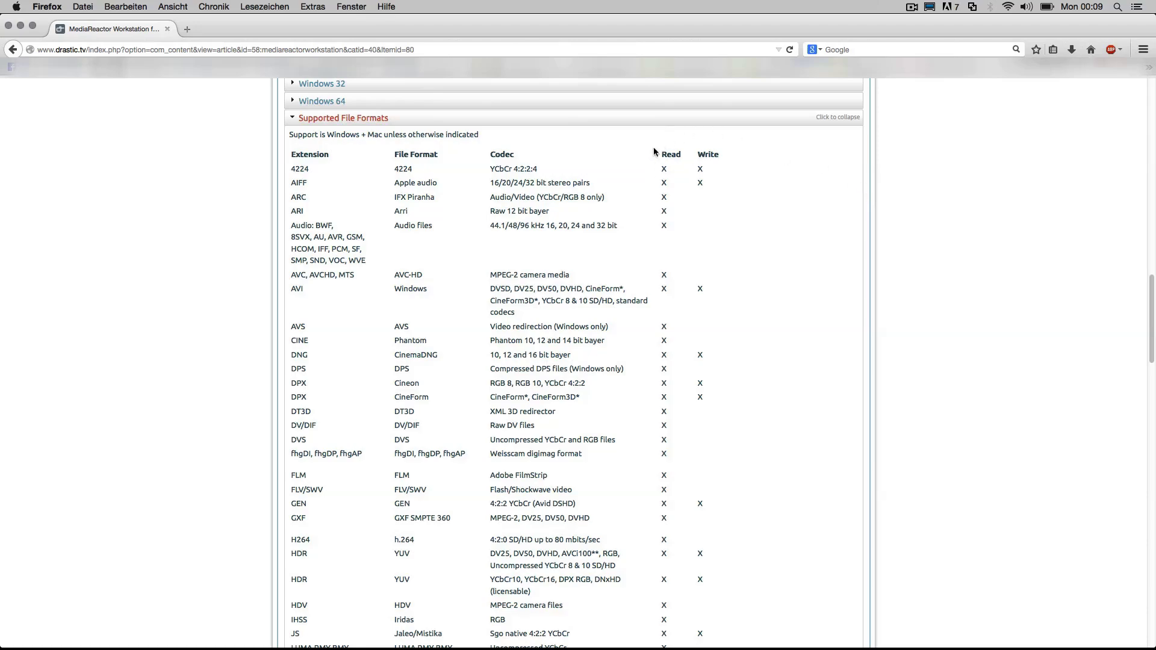
scroll(769, 155, down, 20)
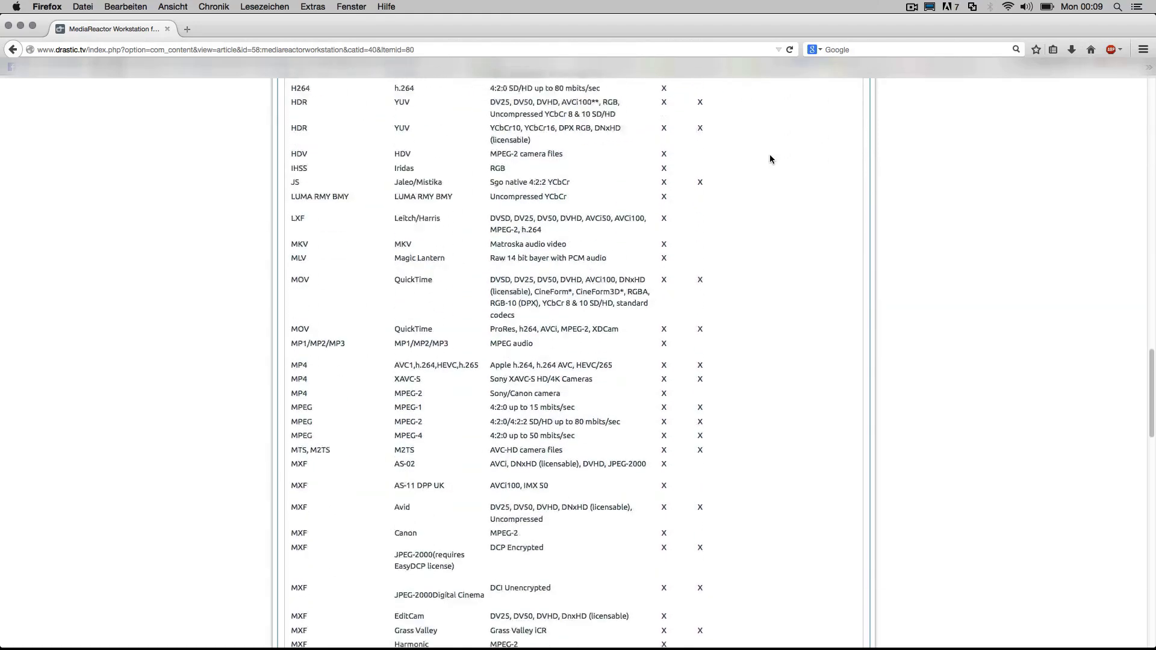
scroll(770, 158, up, 15)
scroll(770, 158, up, 20)
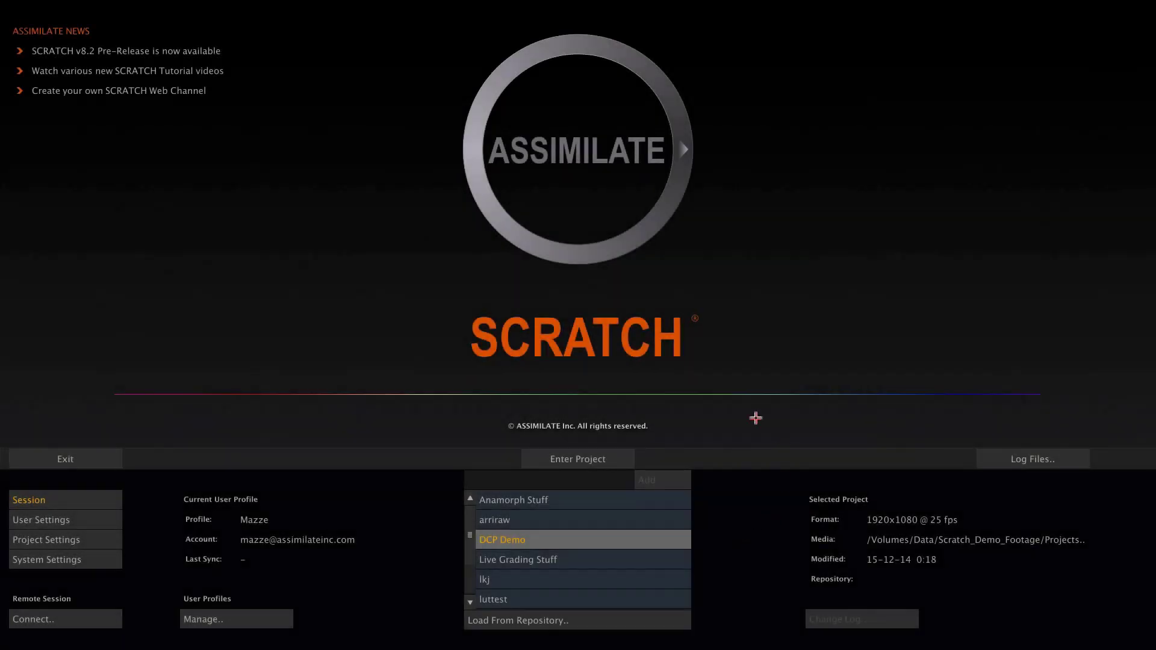
- Open the DCP Demo project and play through the trailer, stopping at frame 719
click(583, 458)
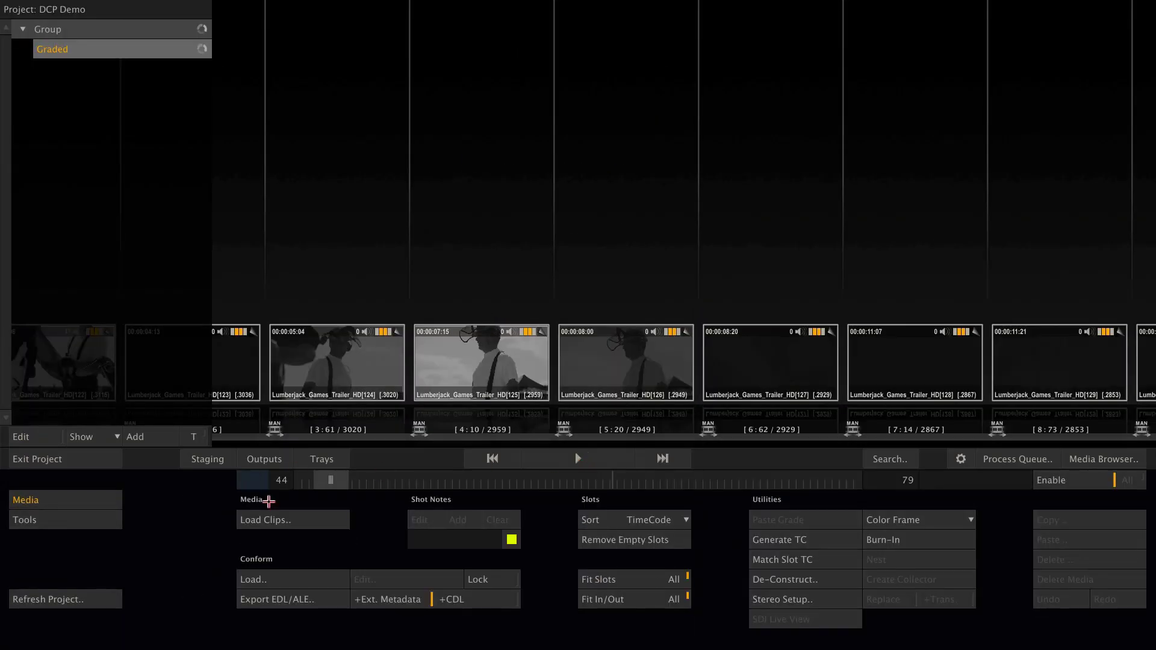
drag(330, 480, 416, 484)
click(561, 461)
click(497, 482)
key(space)
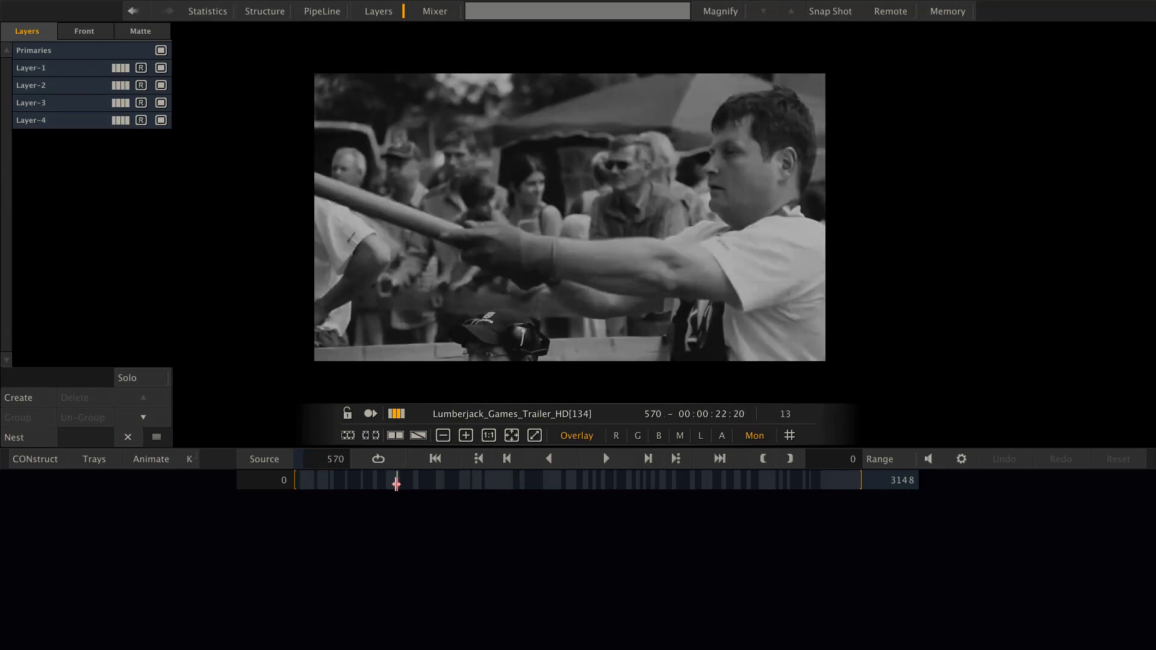
click(424, 486)
- Select all clips in the CONstruct strip and bring them up in the Media Browser
click(29, 459)
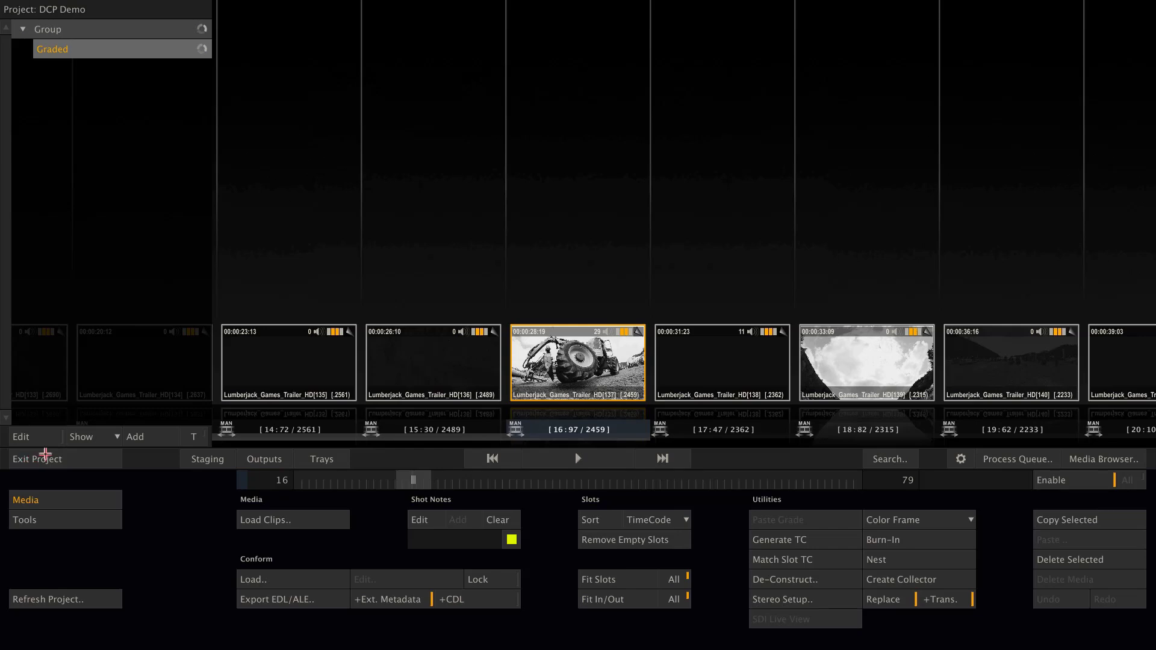
key(ctrl+a)
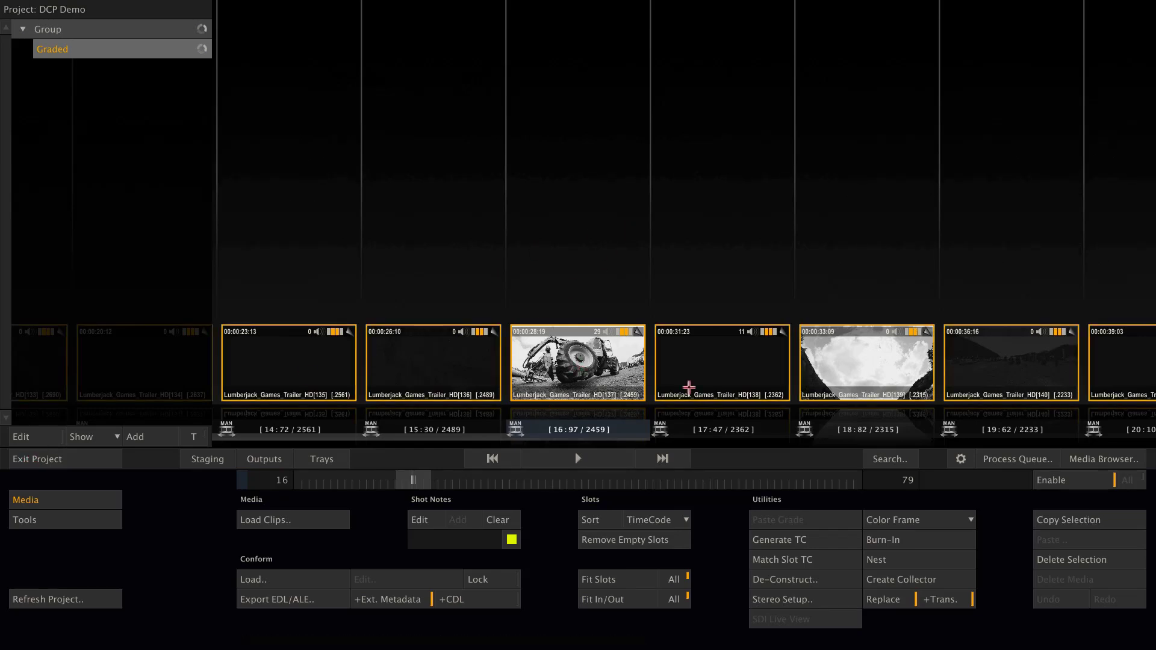
click(1105, 460)
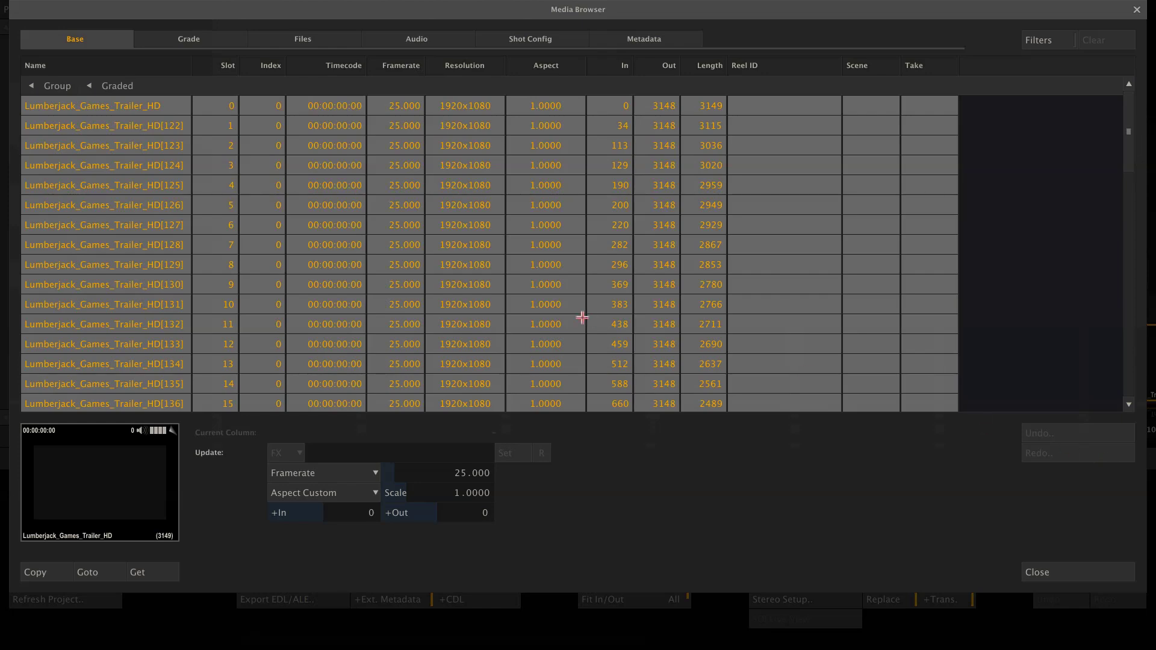
- Confirm on the Grade tab that the clips use Rec709 with Gamma 1.0, then close the Media Browser
click(193, 37)
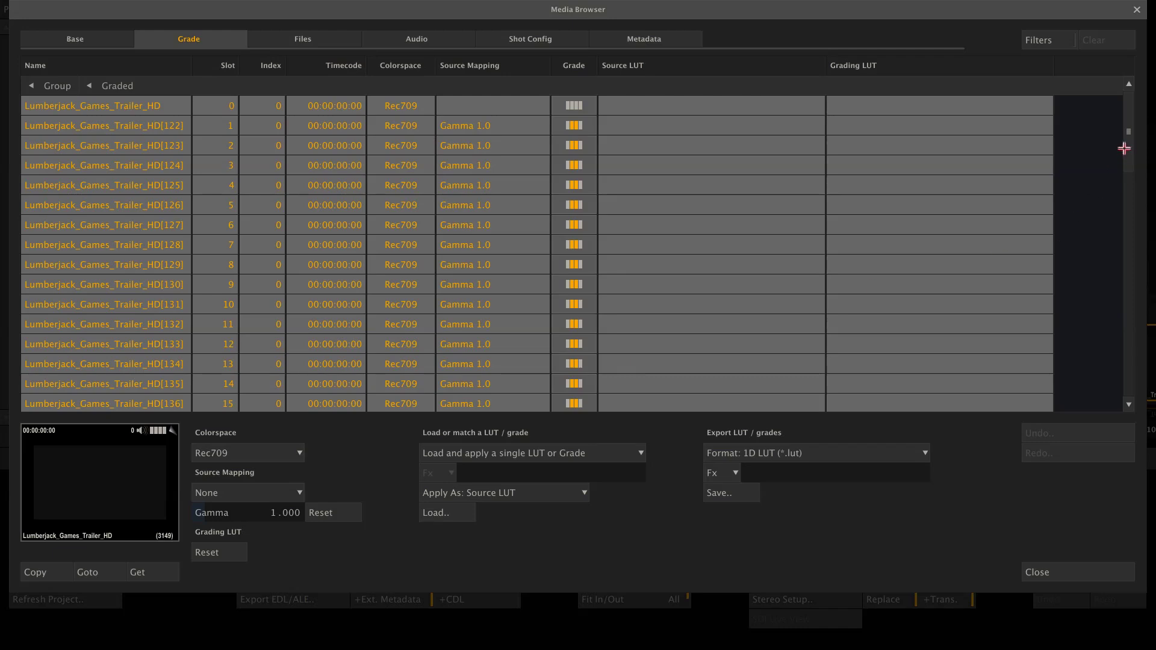
mouse_move(1125, 128)
mouse_down()
mouse_move(1136, 270)
mouse_move(1126, 359)
mouse_move(1138, 119)
mouse_up()
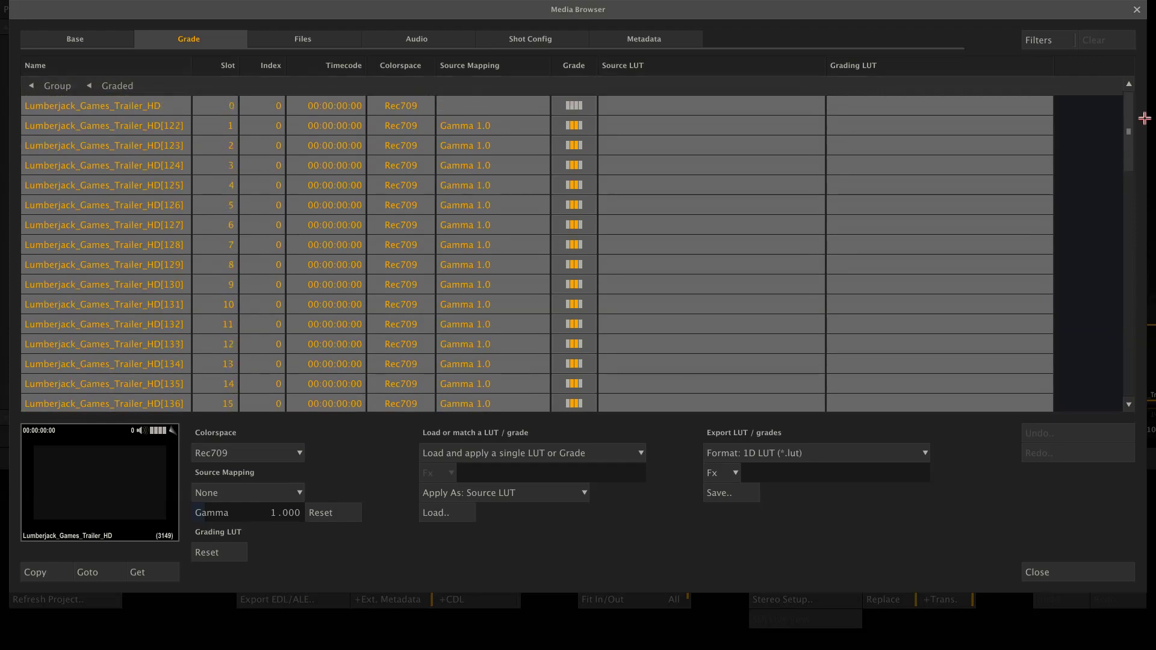
click(1052, 569)
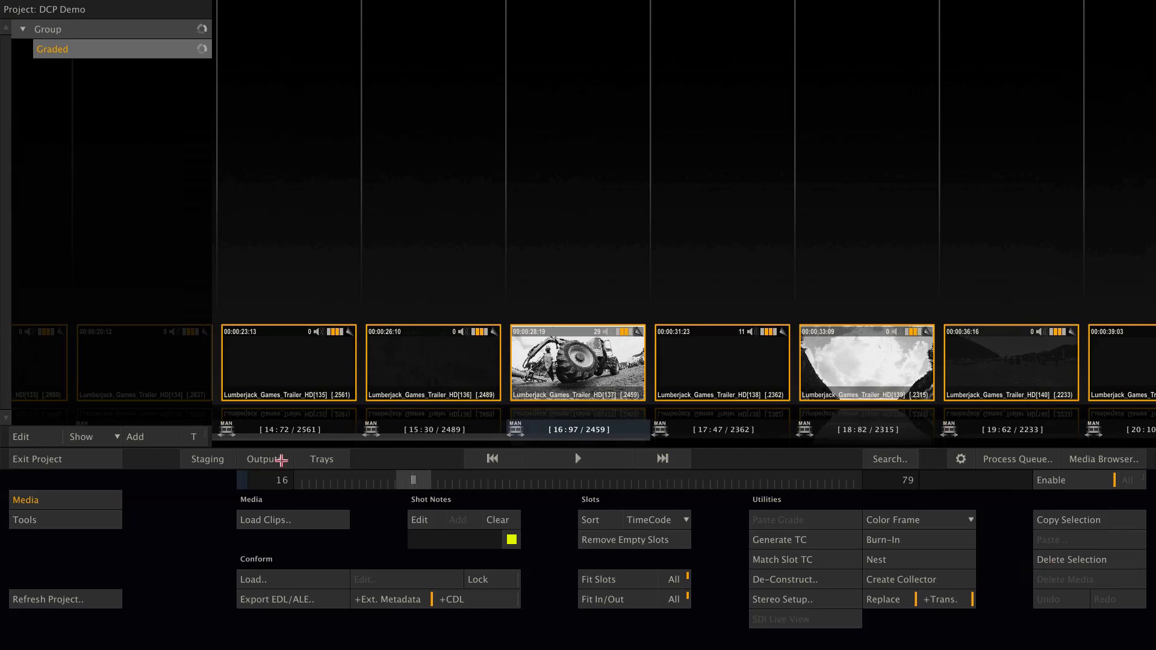
- Change the Graded output's colour space from Rec709 to XYZ (DCI)
click(253, 457)
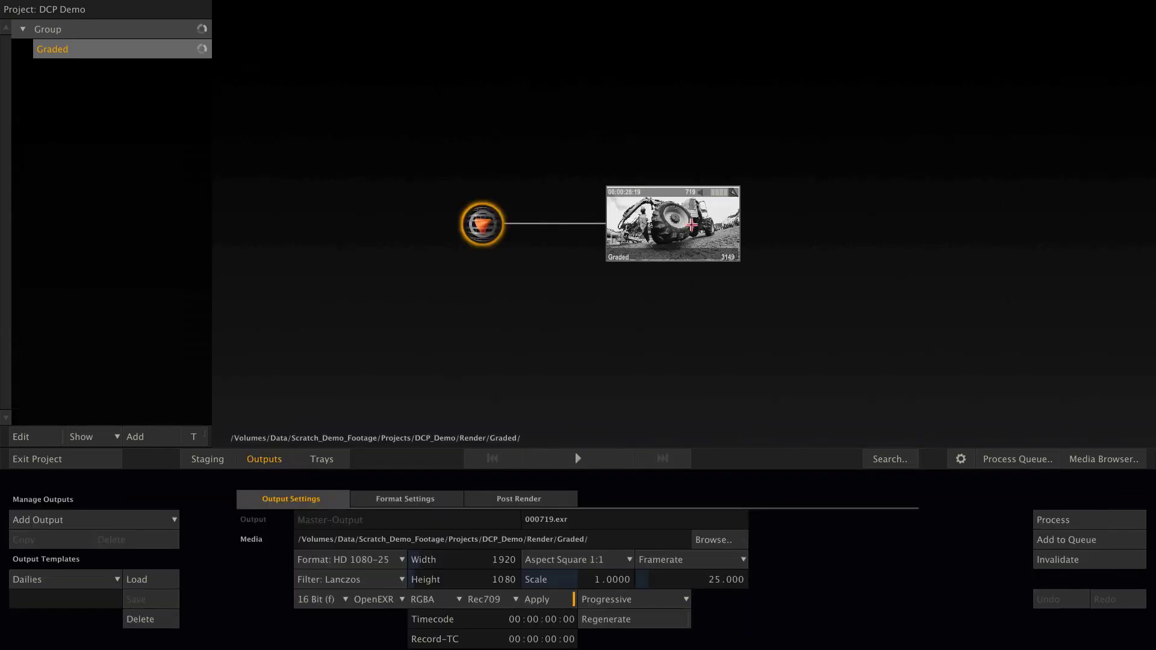
click(692, 225)
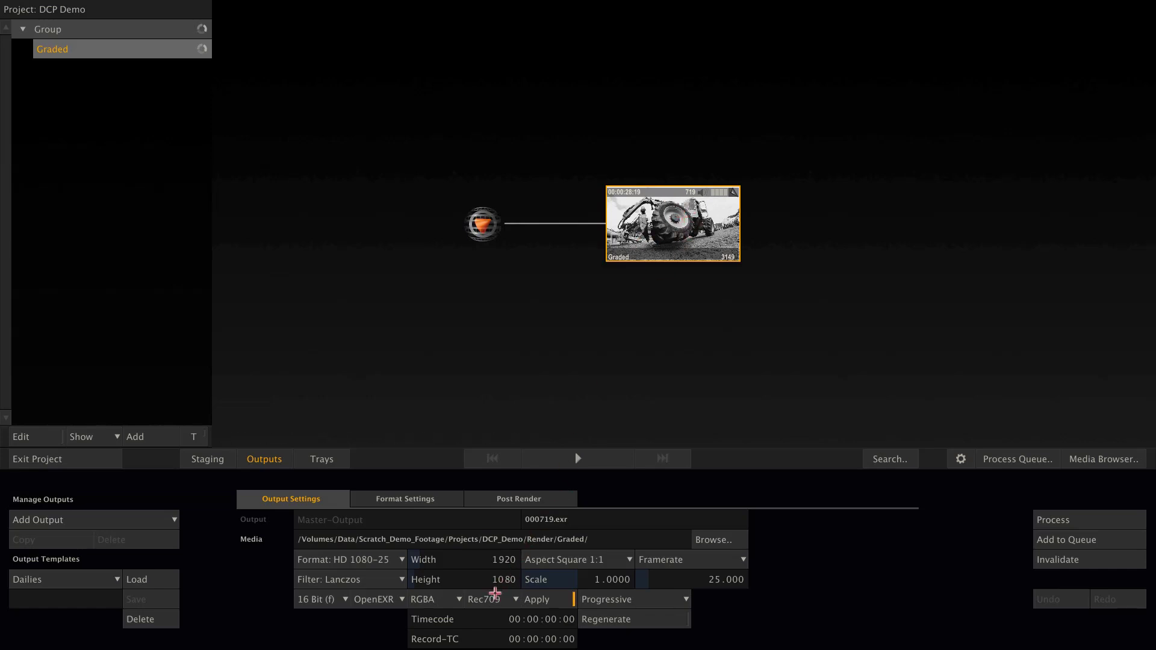
click(492, 600)
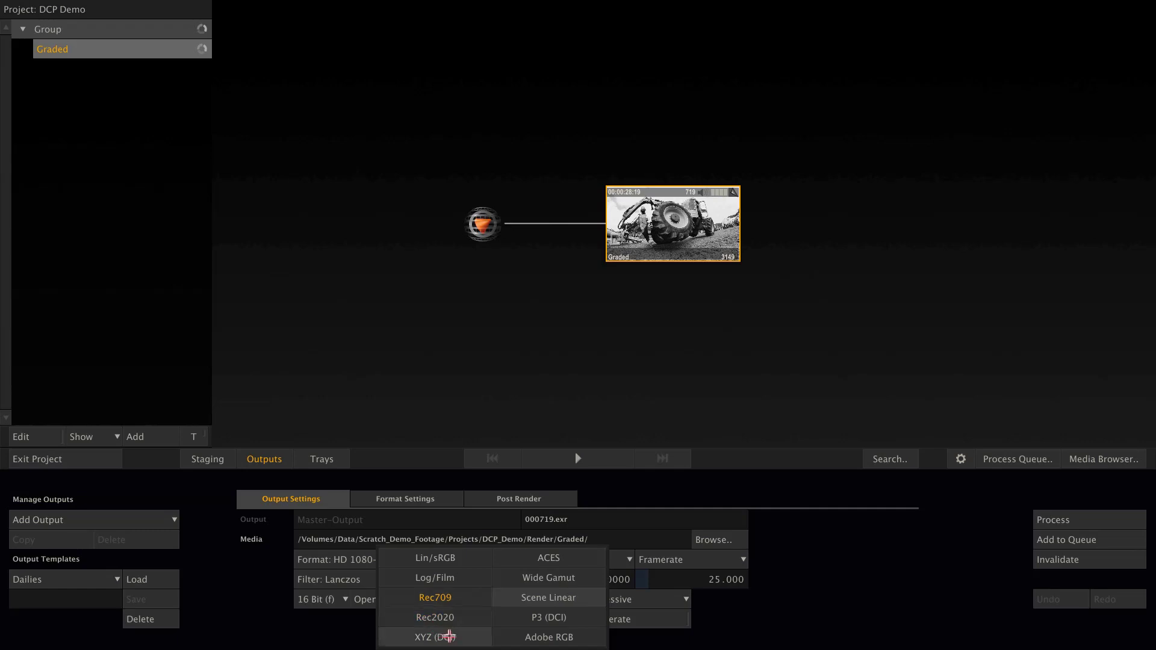
click(448, 637)
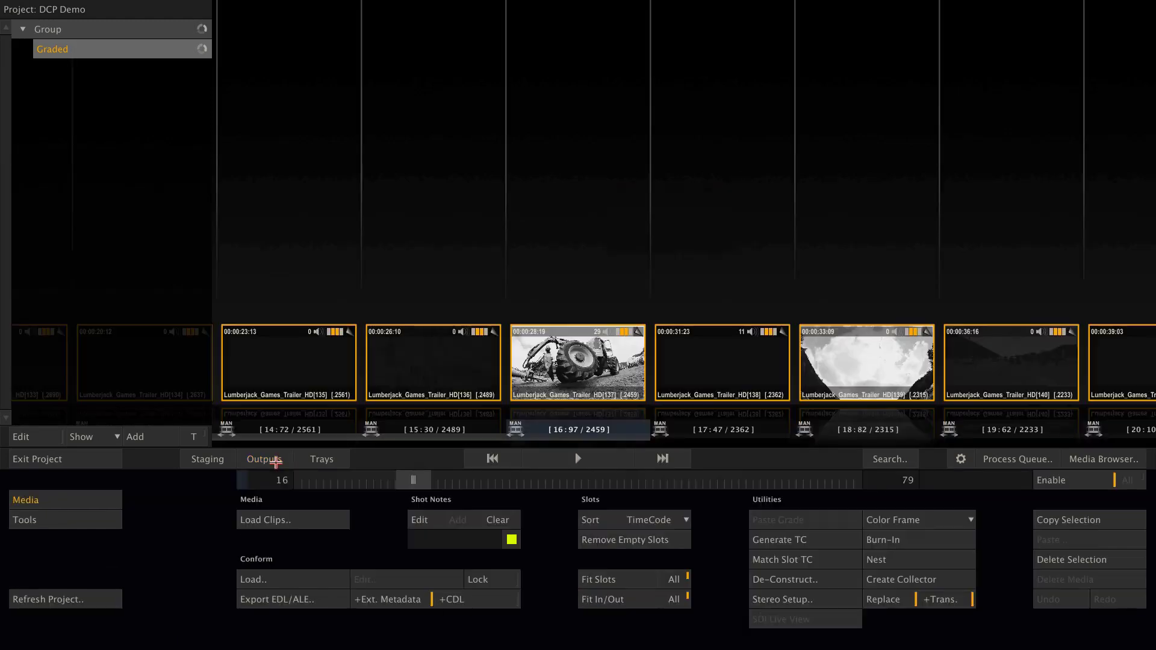
- Inspect shot Lumberjack_Games_Trailer_HD[136]'s properties without changes, then revisit Outputs and return to Staging
click(275, 461)
double_click(465, 385)
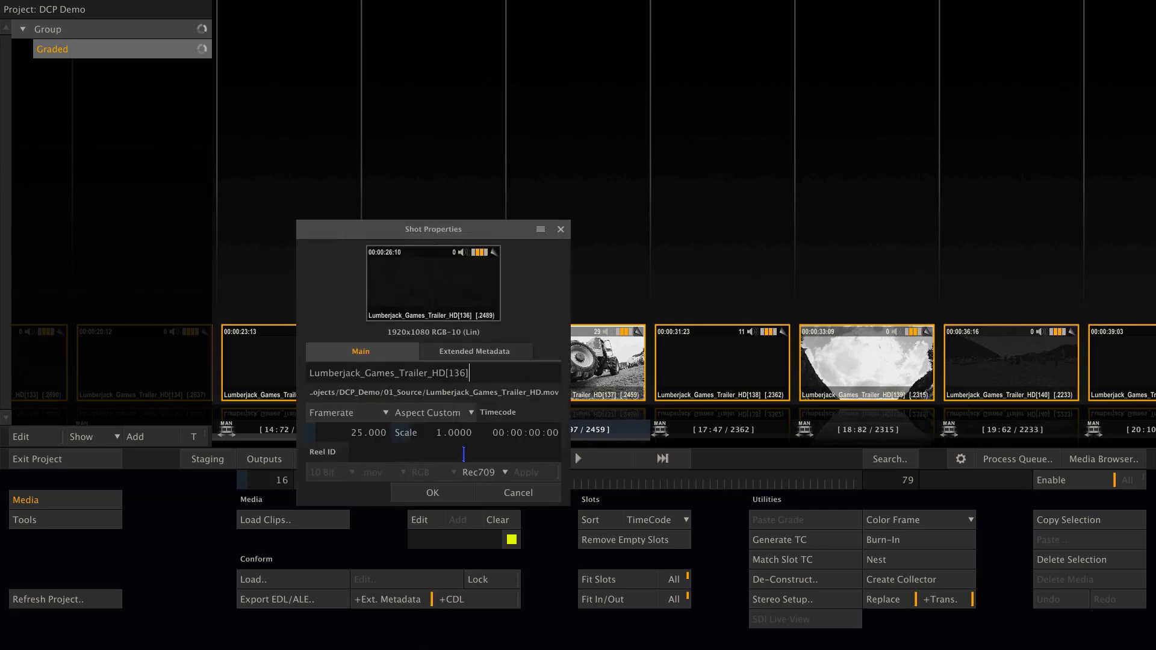
click(517, 493)
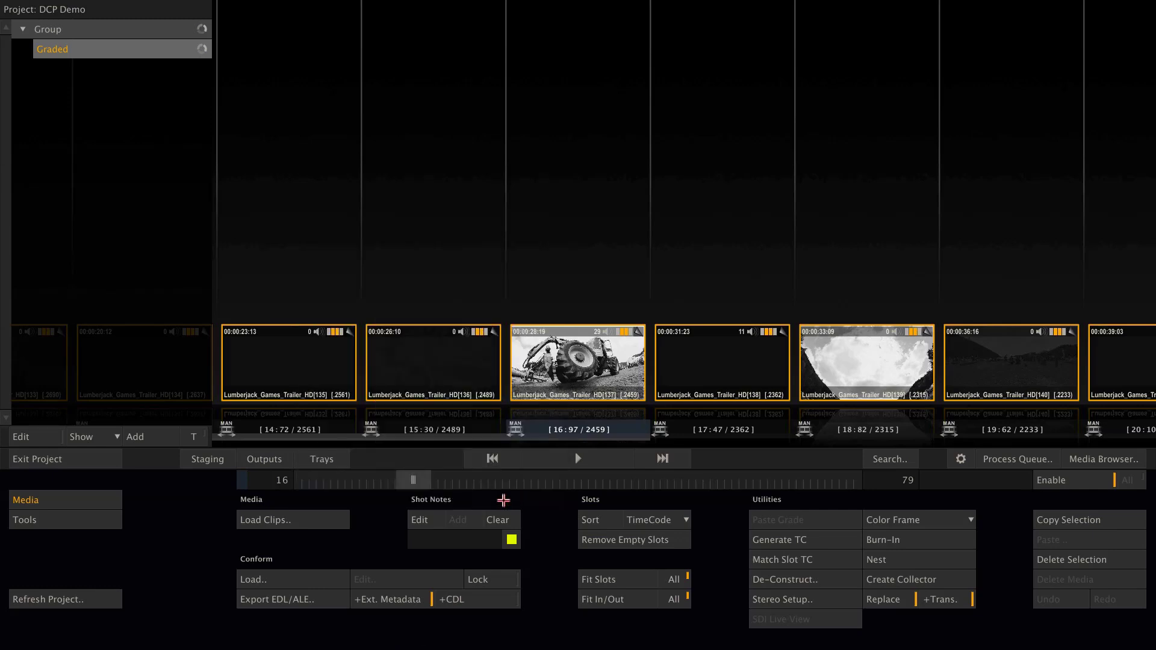
click(260, 460)
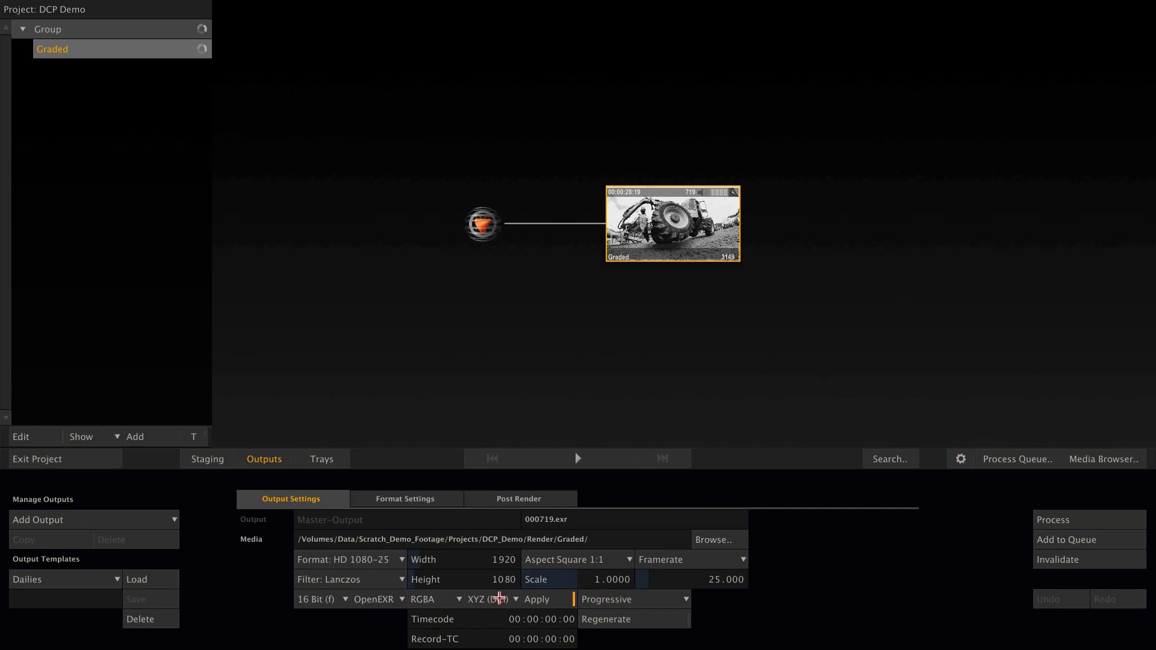
click(268, 459)
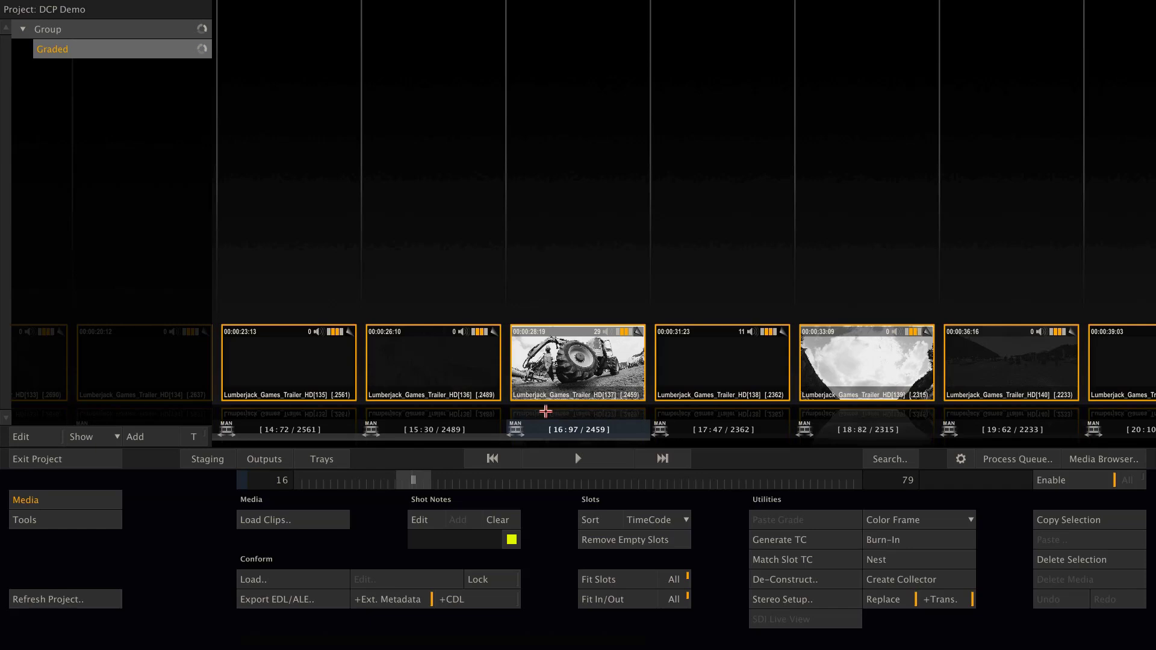
- Switch the Graded output's format from OpenEXR to JPEG 2000 with RGB channels
click(266, 459)
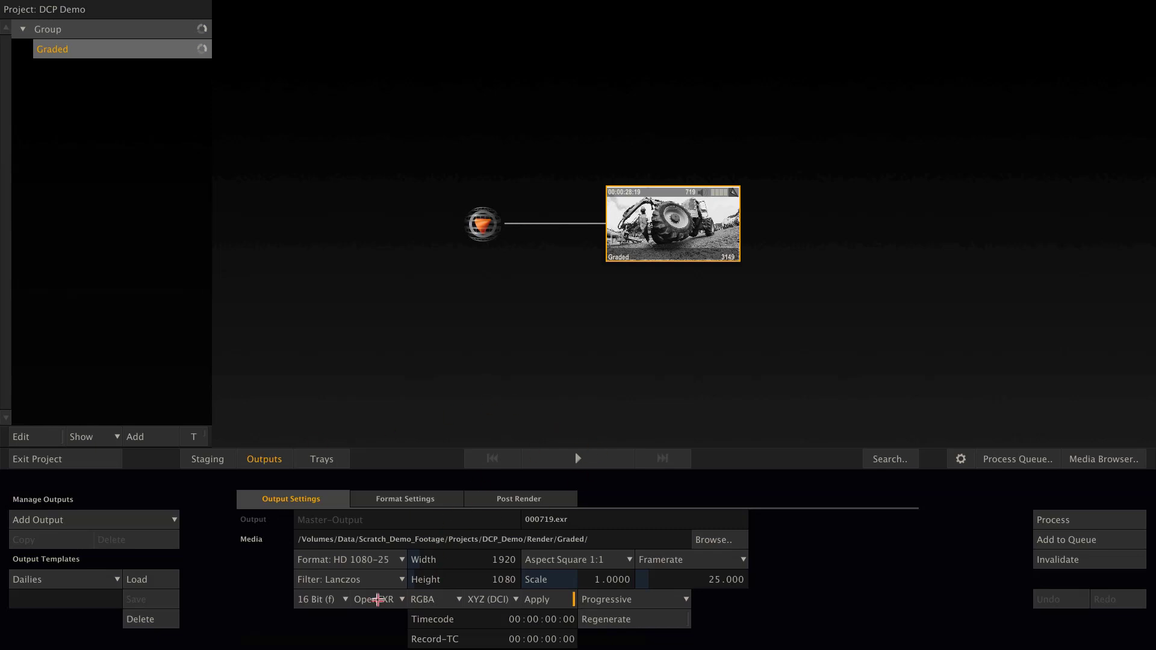
click(383, 599)
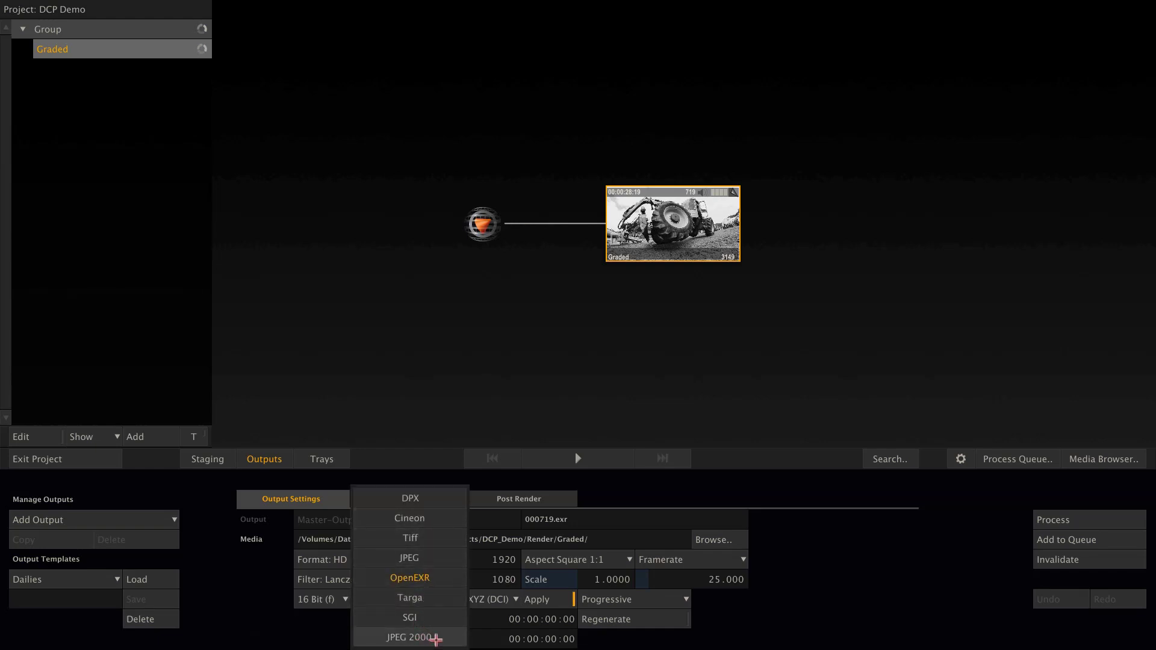
click(437, 638)
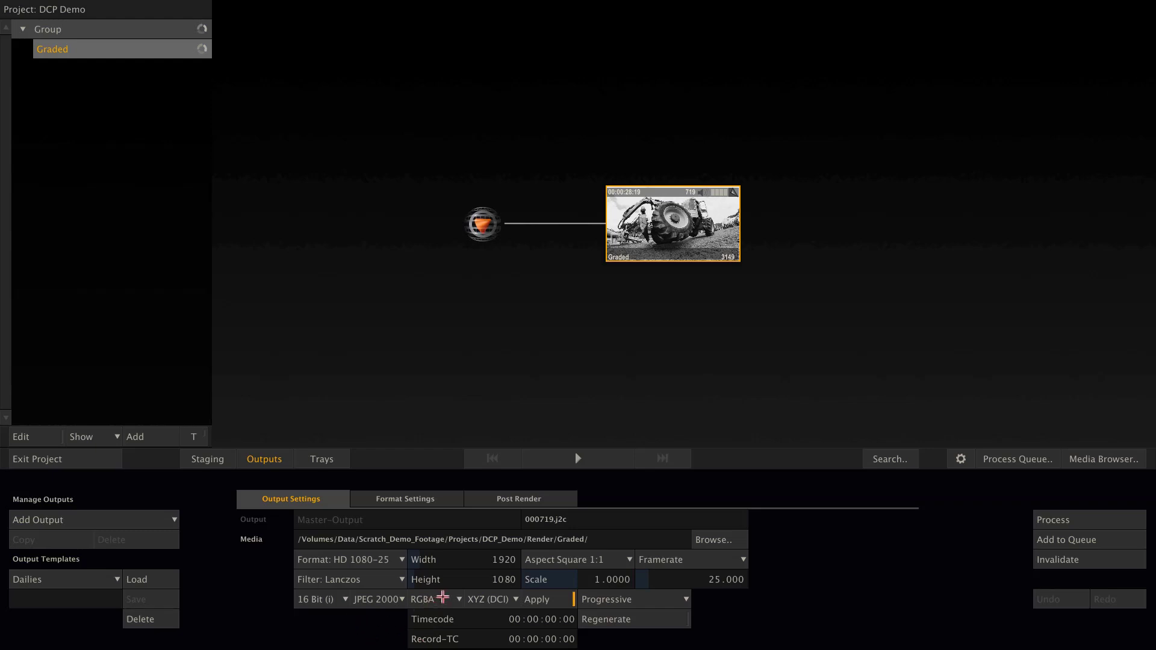
click(427, 605)
click(495, 578)
- Create a new J2k folder in DCP_Demo/02_WIP and select it as the render destination
click(721, 539)
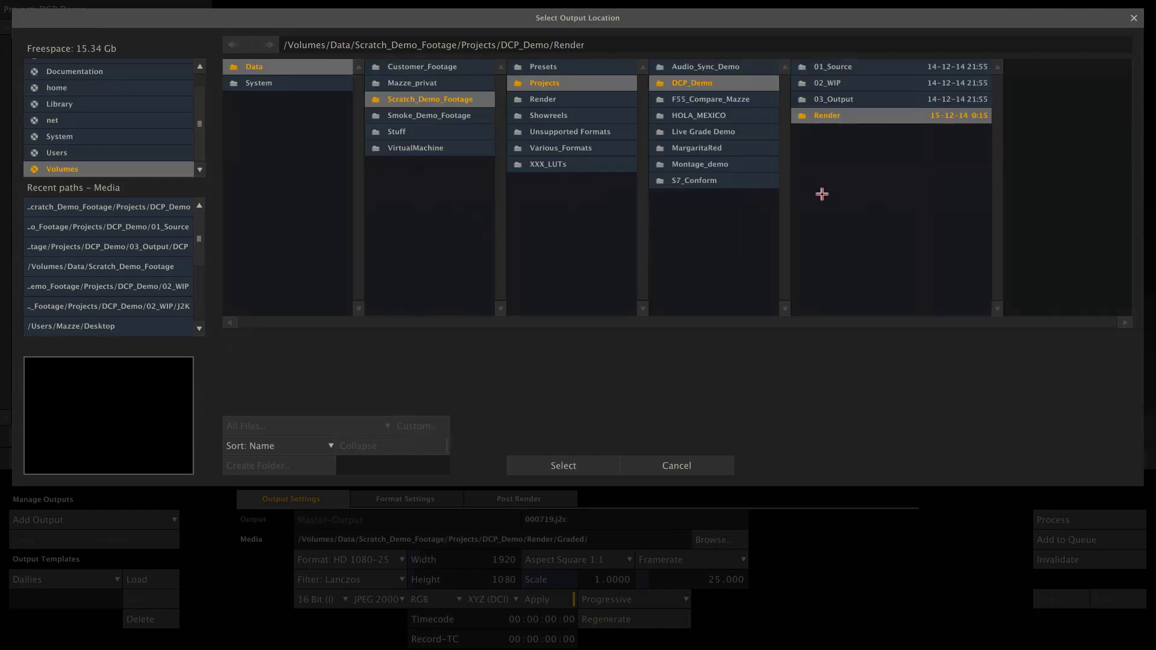
click(867, 81)
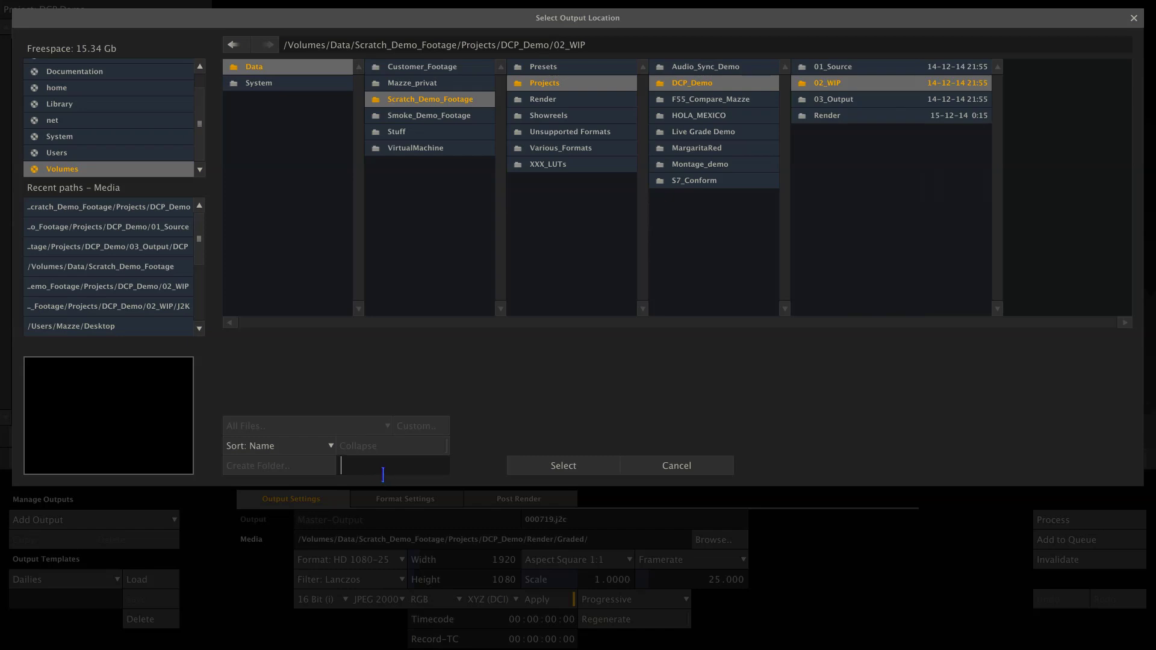
text(J2k)
click(271, 461)
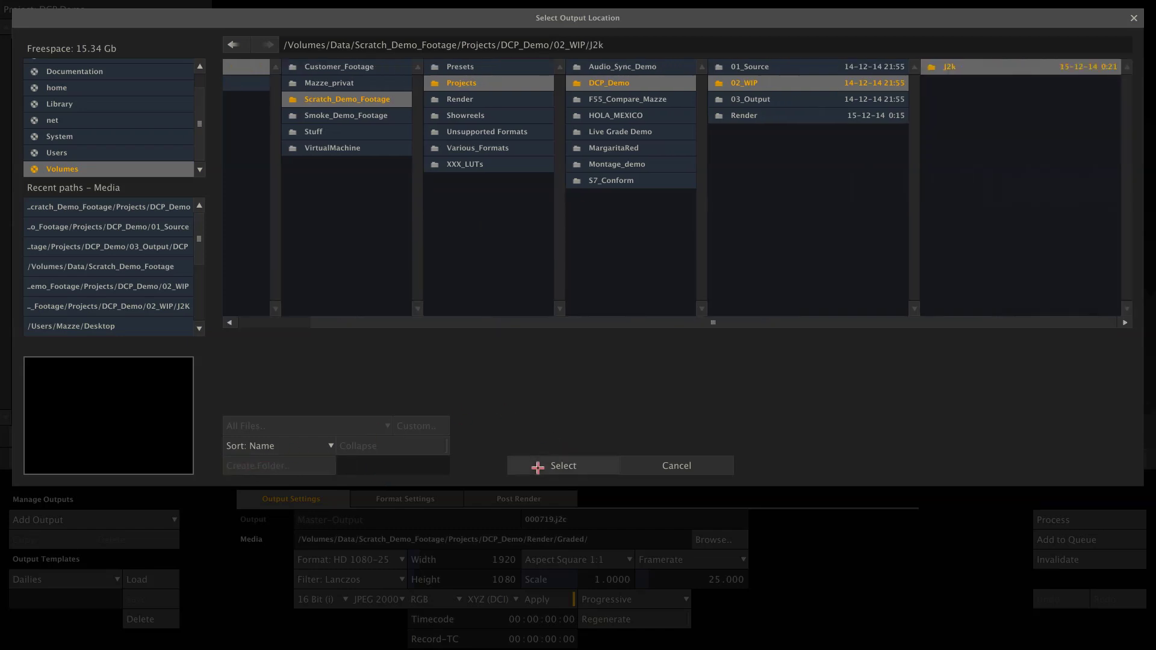
click(538, 468)
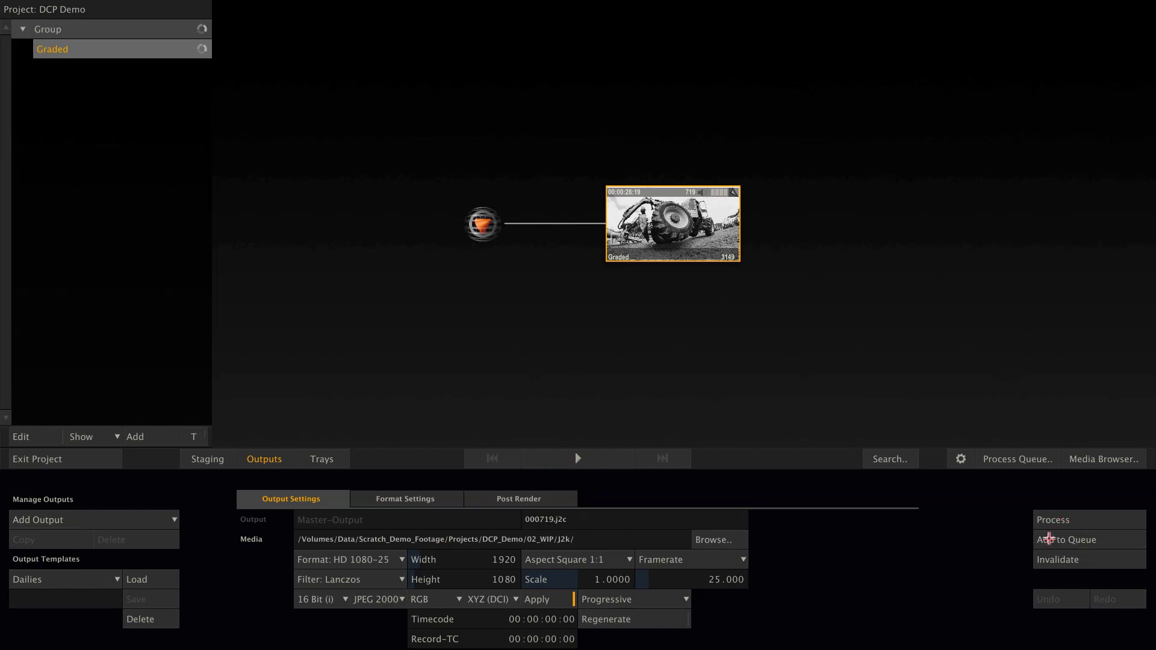
- Start rendering the queued Graded job in the Process Queue, confirming with Yes
click(1016, 458)
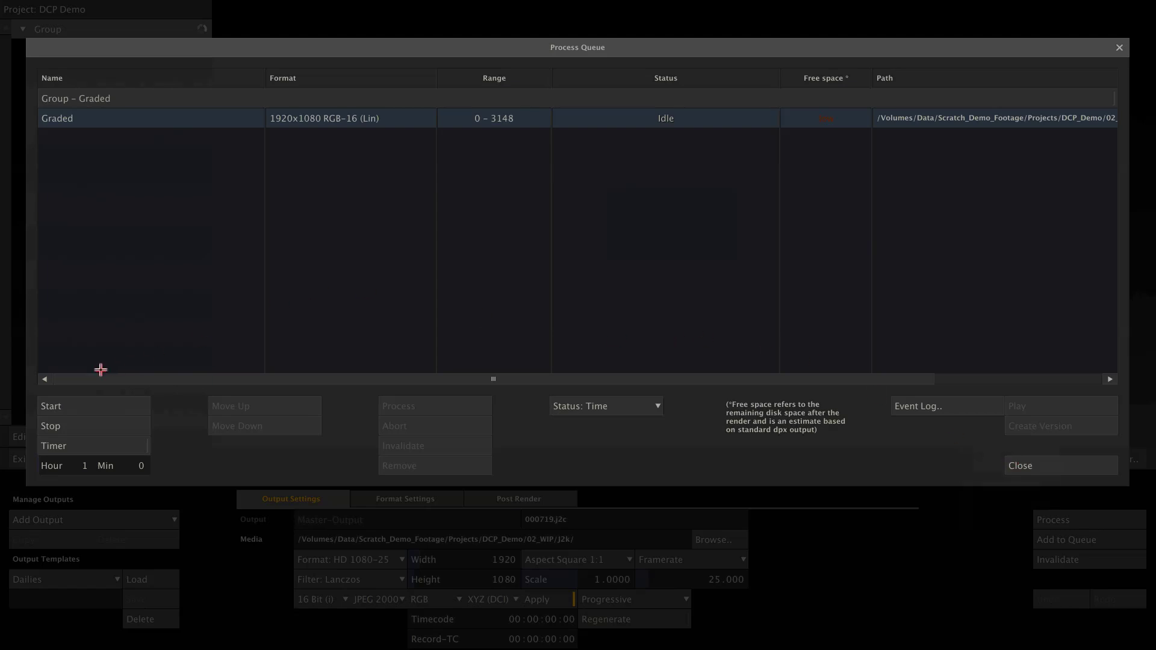
click(55, 404)
click(55, 404)
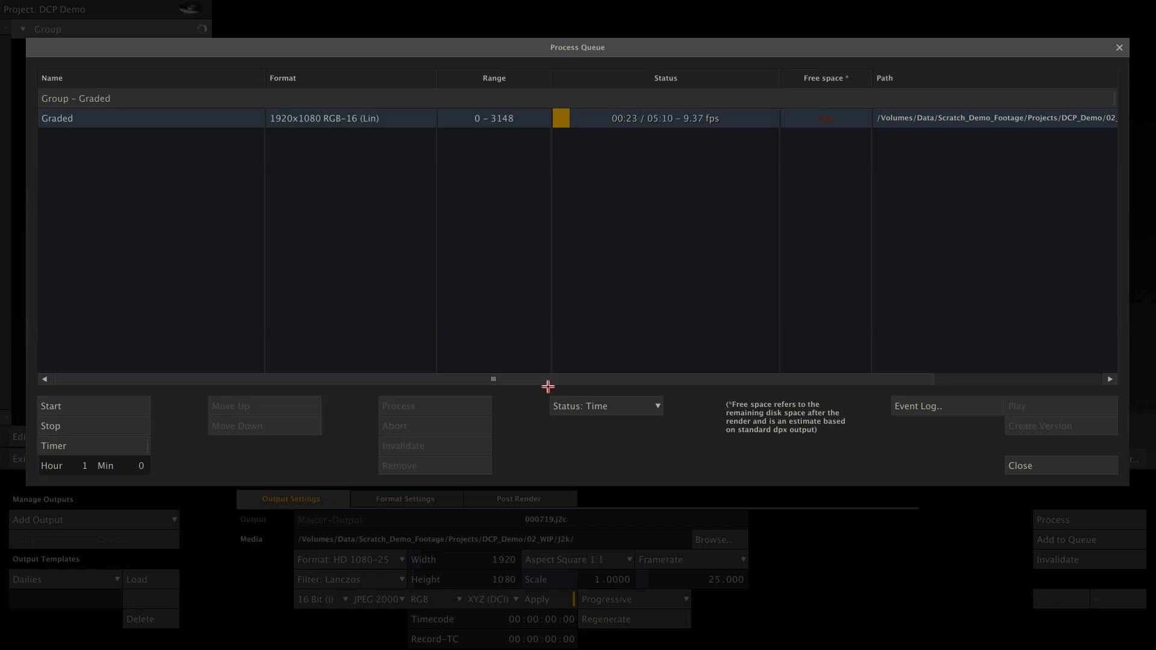
- Check in Finder that .j2c frames are filling DCP_Demo/02_WIP/J2k, then return to SCRATCH
key(super+Tab)
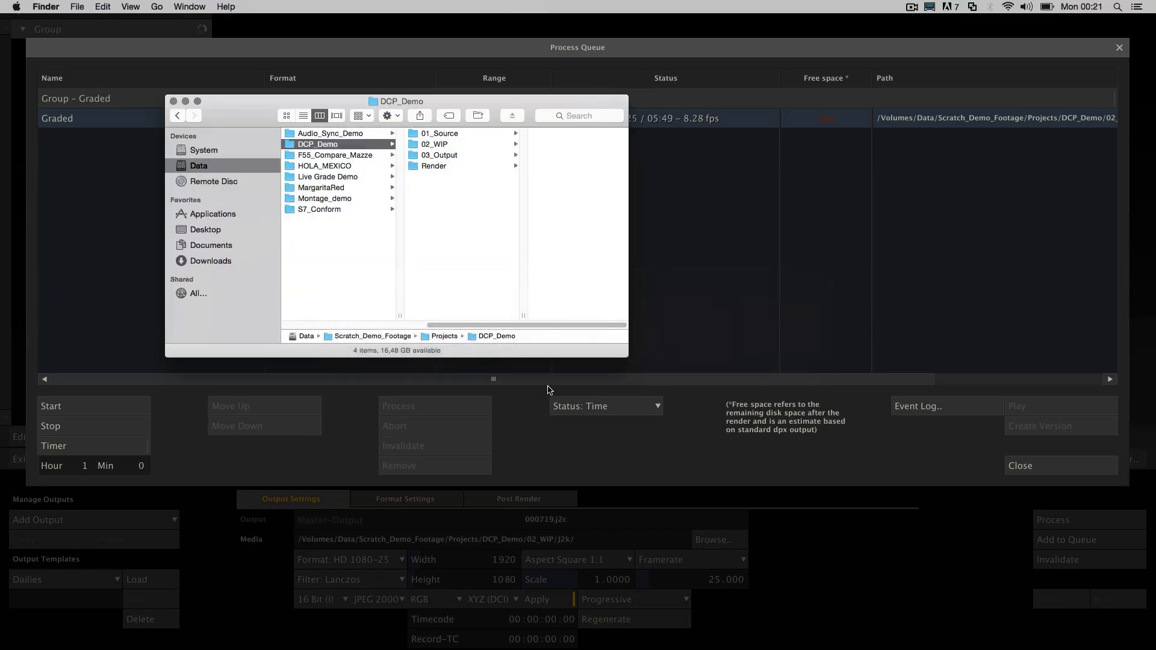
click(458, 148)
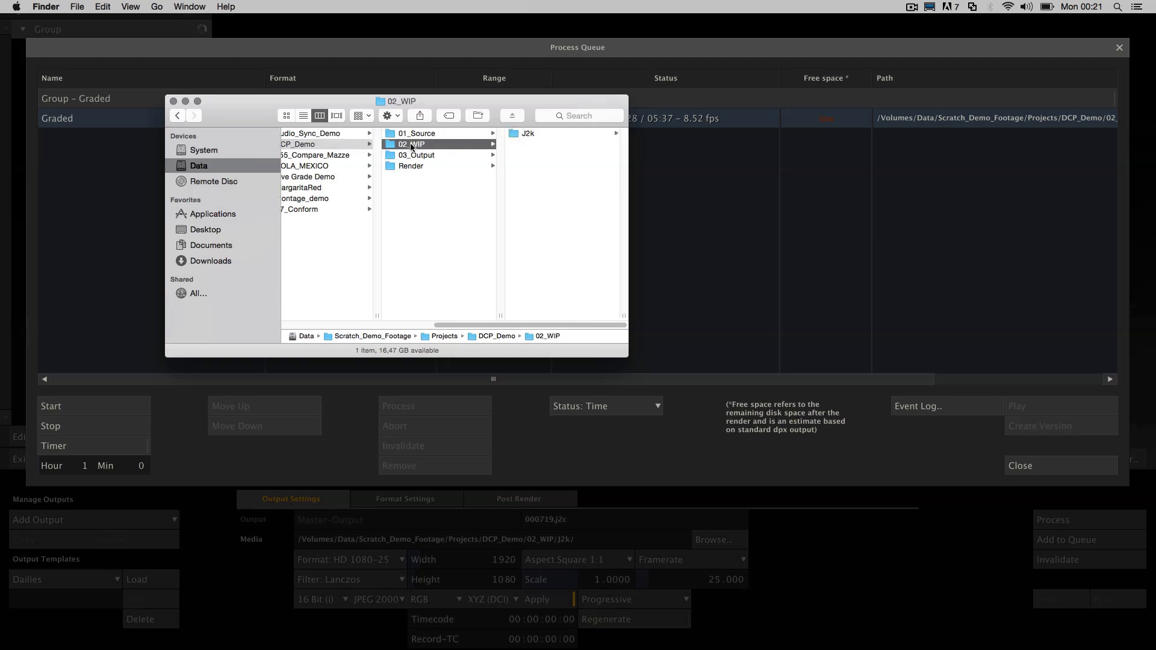
click(540, 135)
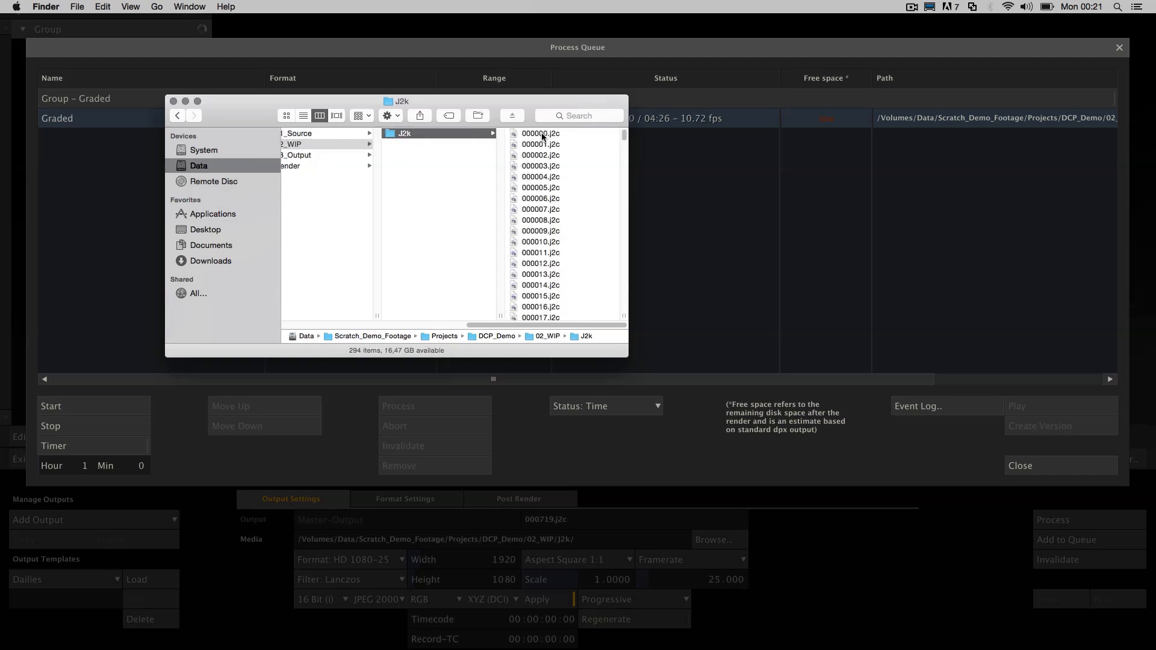
scroll(577, 169, down, 10)
scroll(576, 168, down, 20)
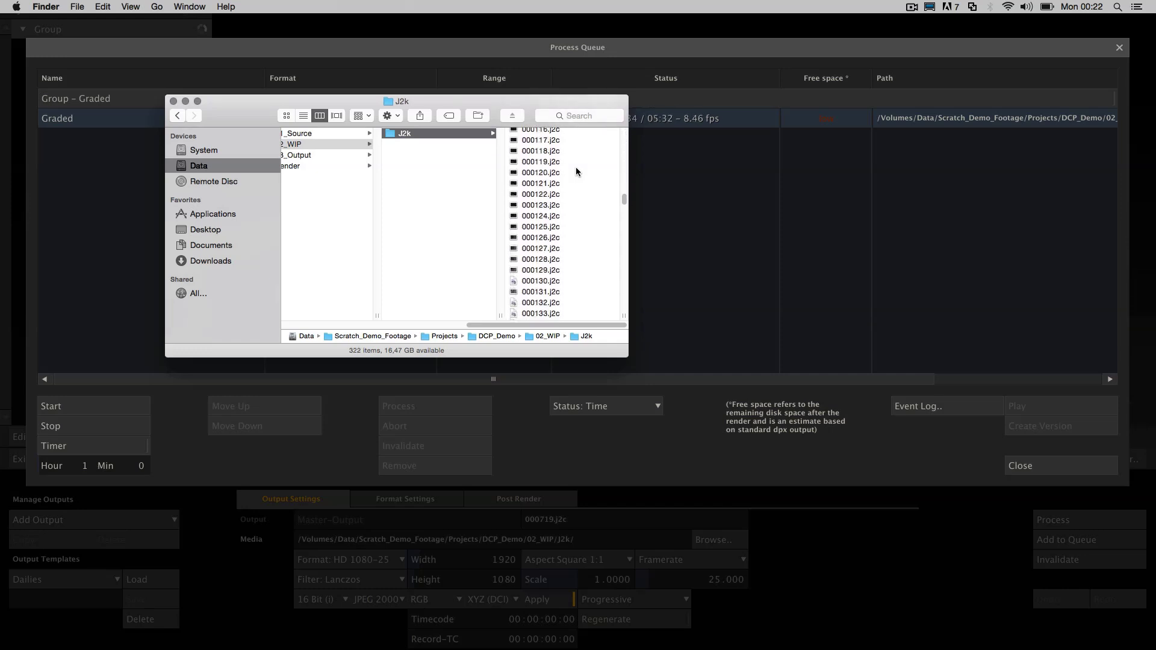
scroll(575, 167, up, 20)
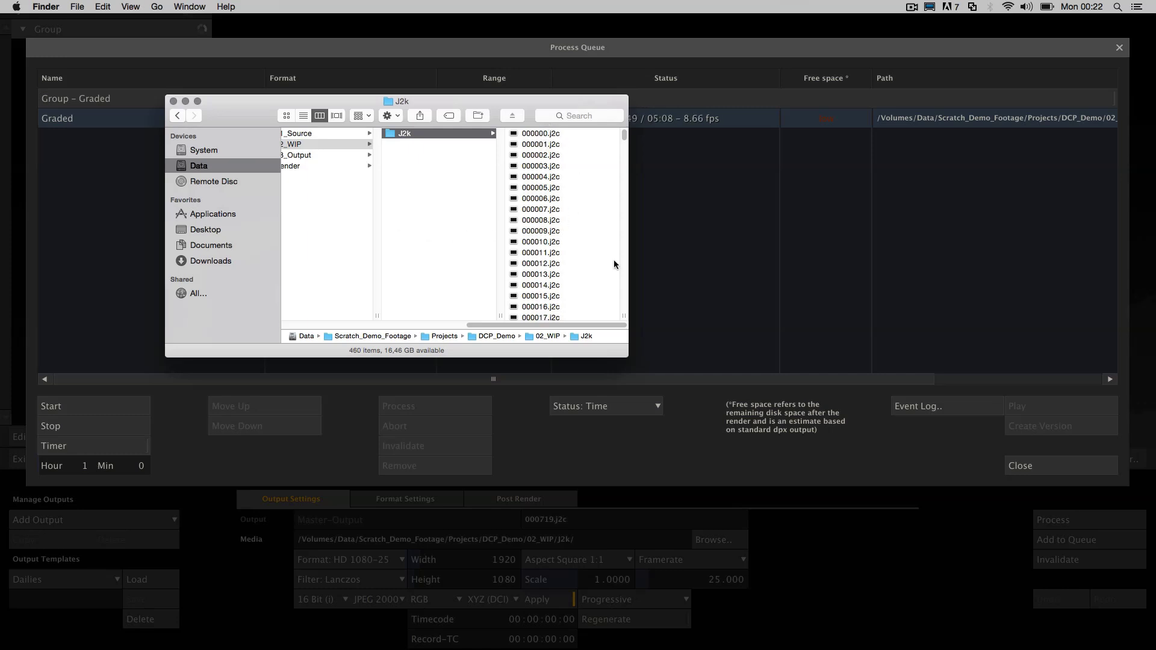
click(718, 215)
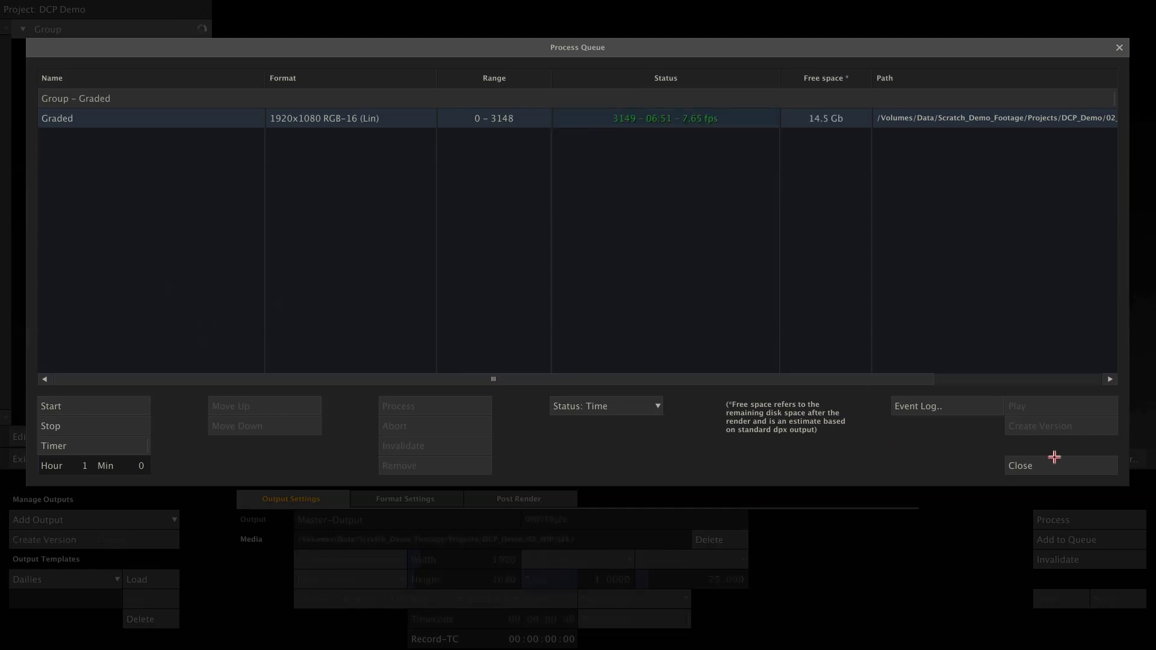
- Load the rendered J2k .j2c sequence into a new Construct 2 and scrub it in the player
click(1033, 464)
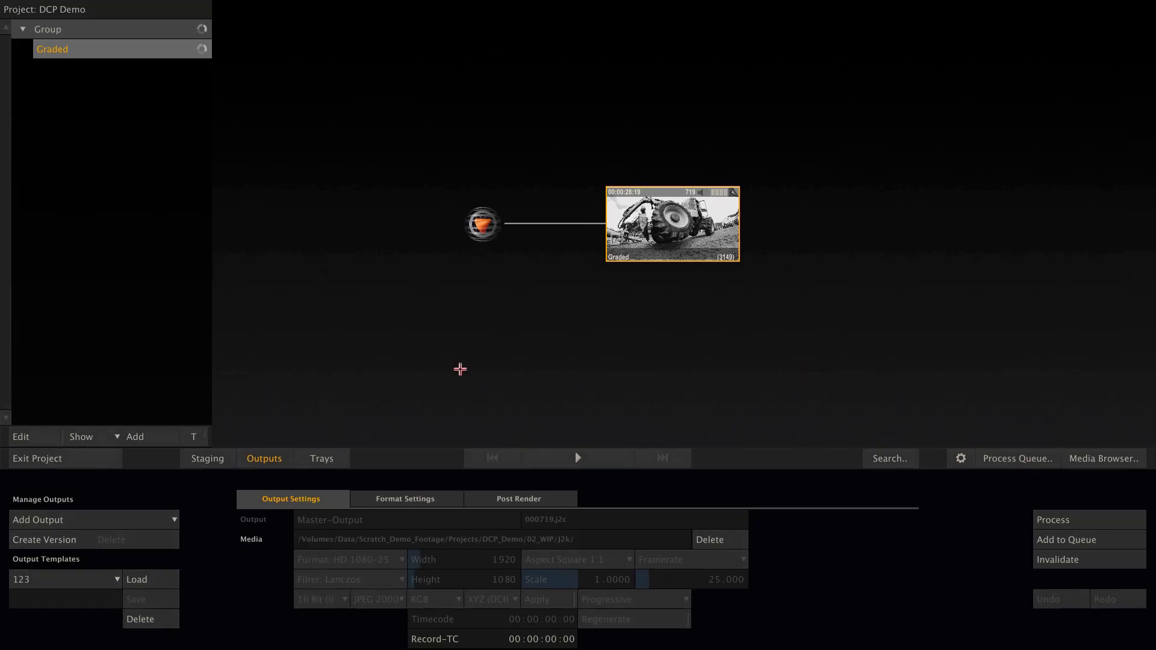
click(271, 458)
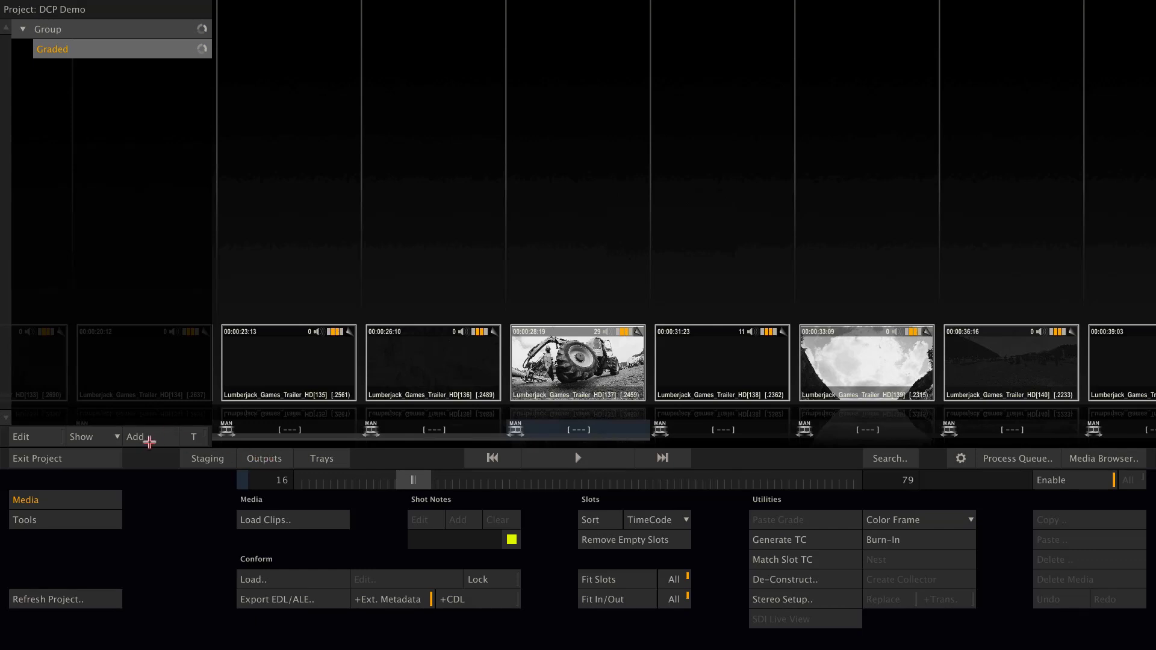
click(148, 440)
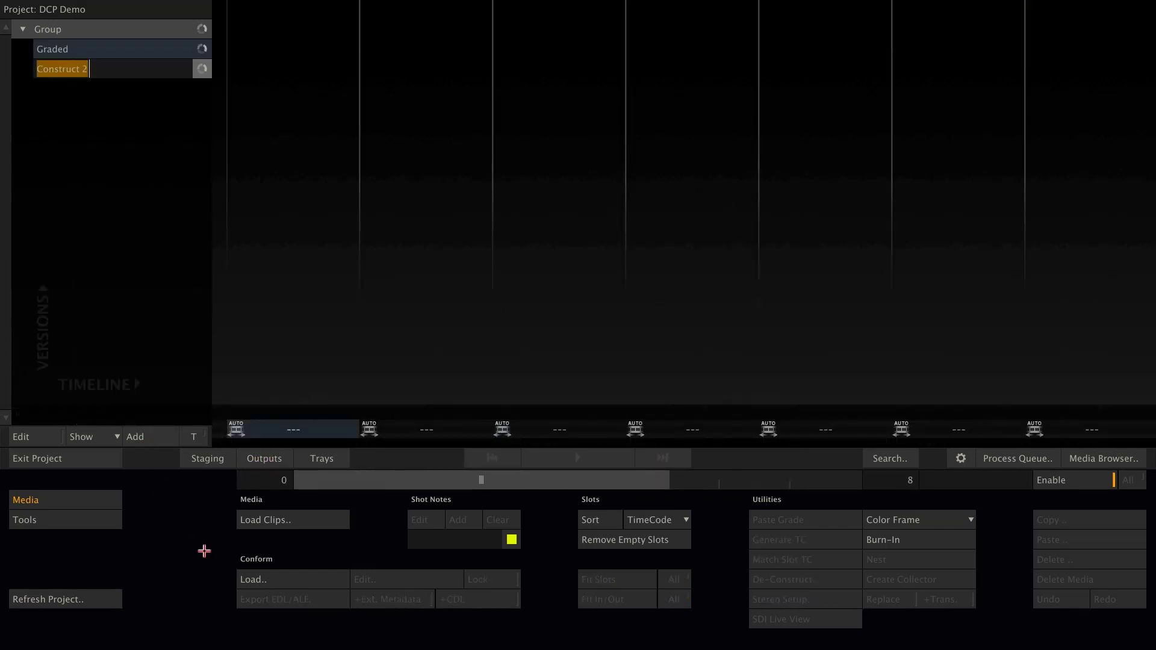
click(306, 522)
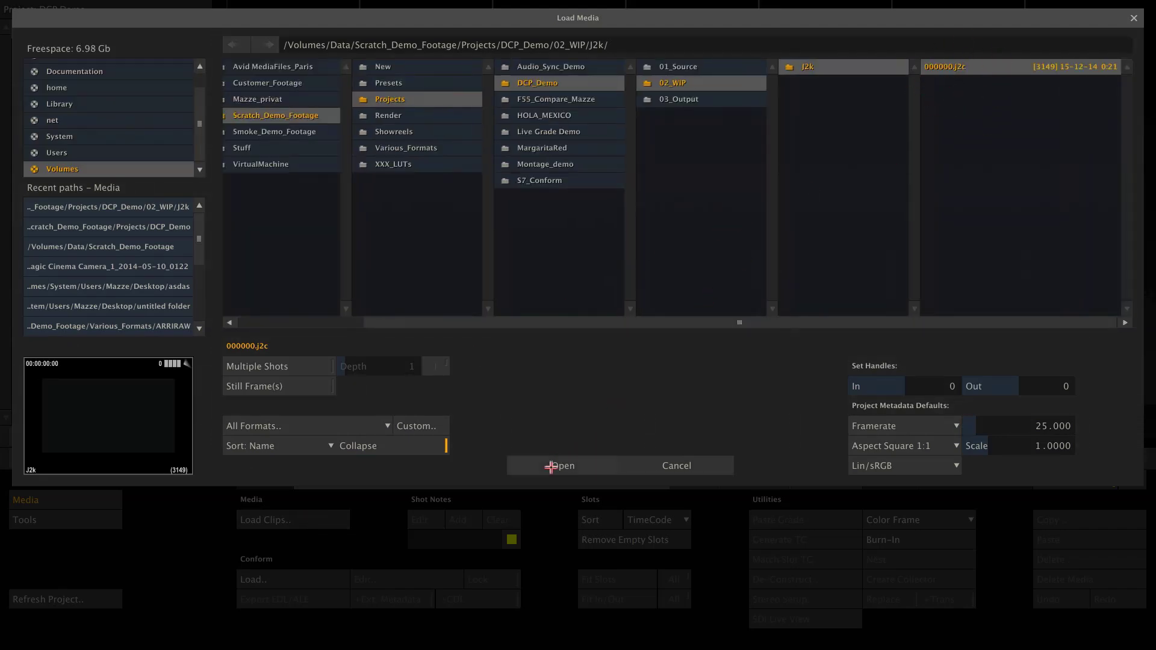
click(551, 467)
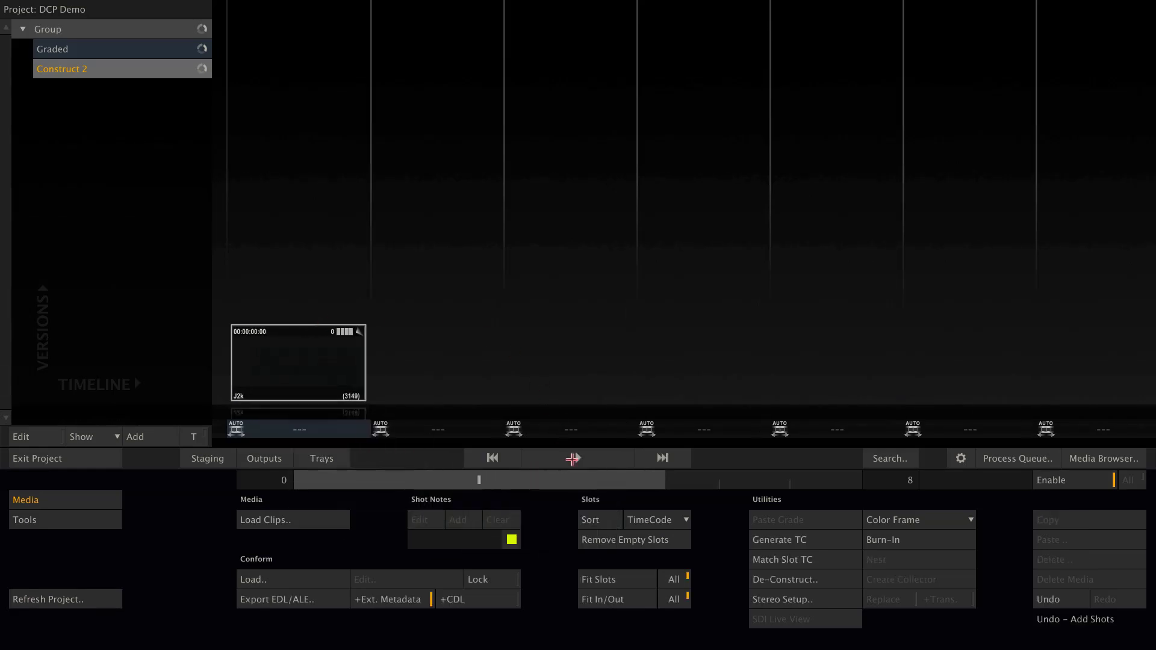
click(574, 458)
drag(300, 486, 500, 484)
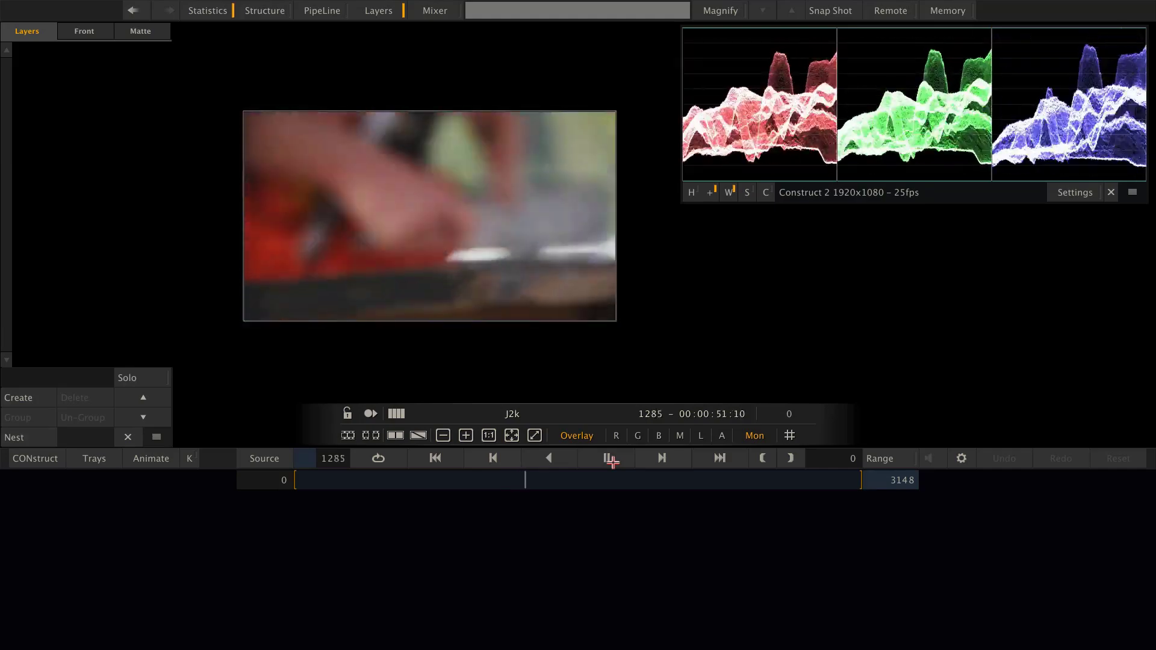
- Pause the J2k clip at frame 1295 and switch to the Matrix colour-grading module
click(610, 459)
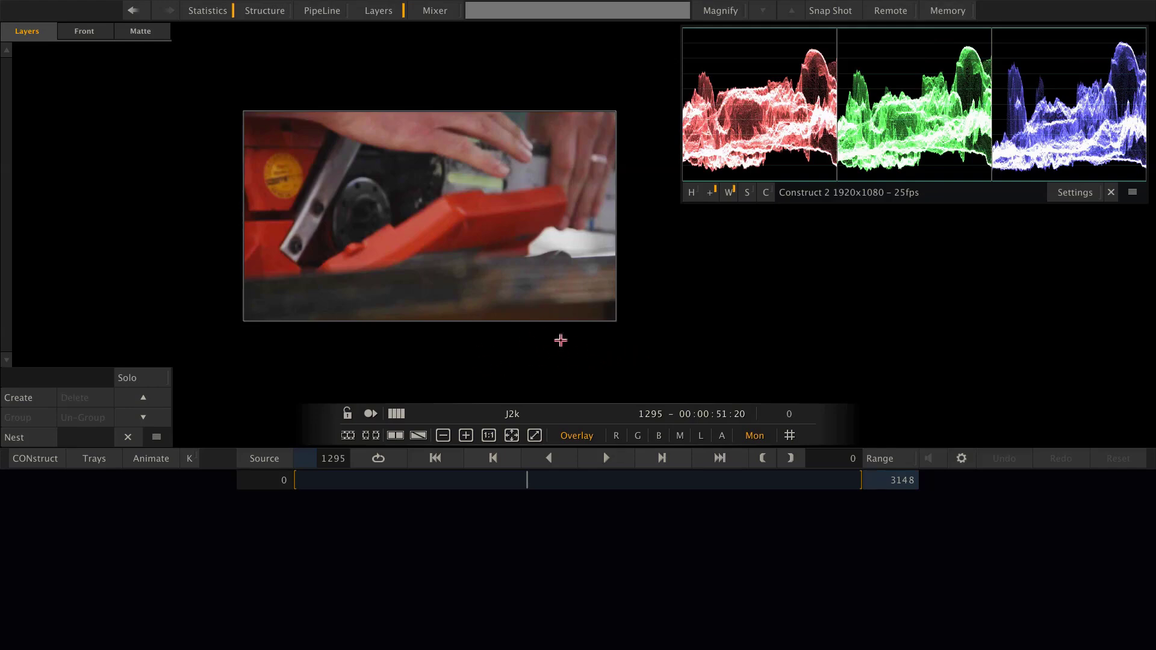
key(Tab)
mouse_move(663, 1)
right_click(539, 363)
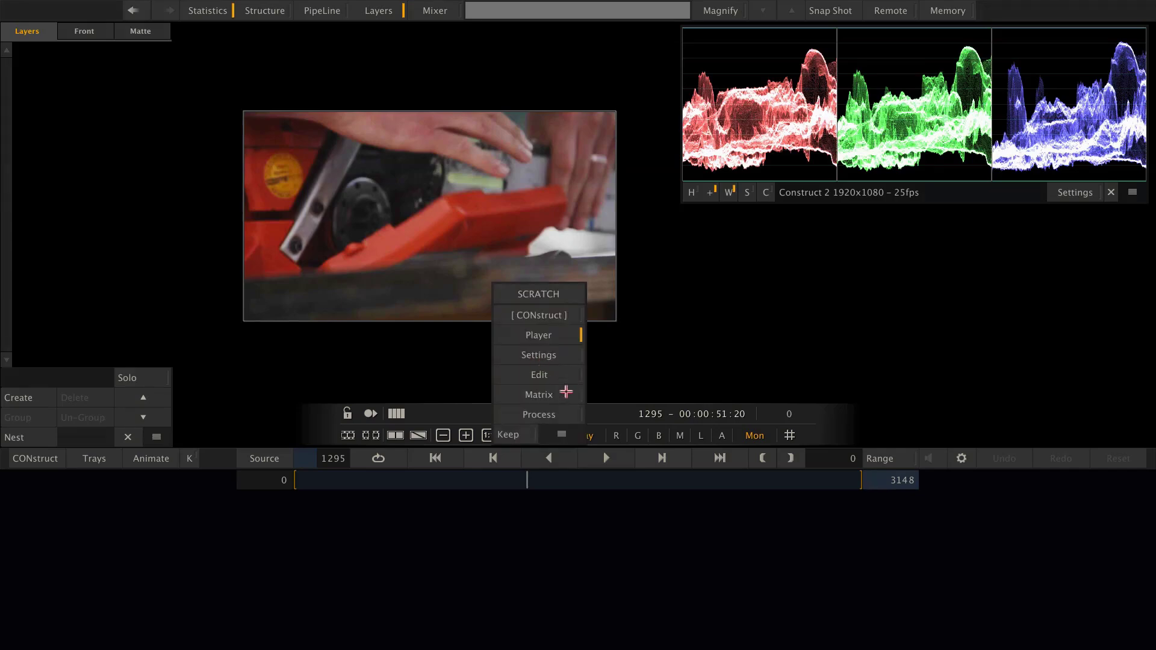
click(553, 394)
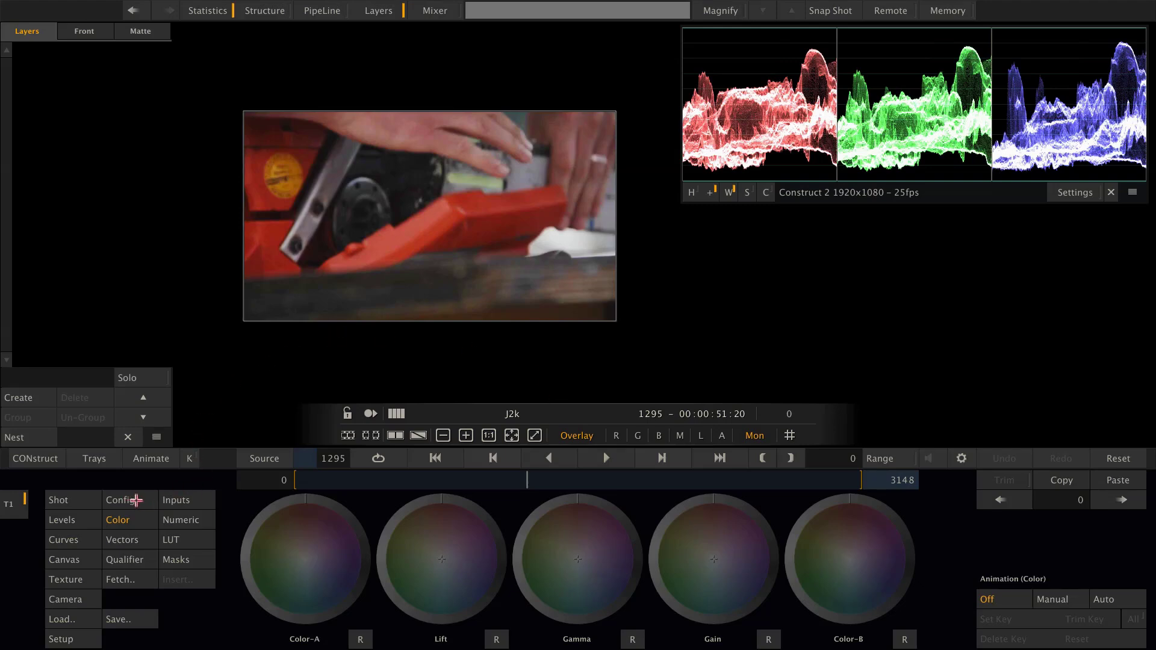
- Show the J2k clip's Config settings and confirm its source colour space is XYZ (DCI), unchanged
click(129, 500)
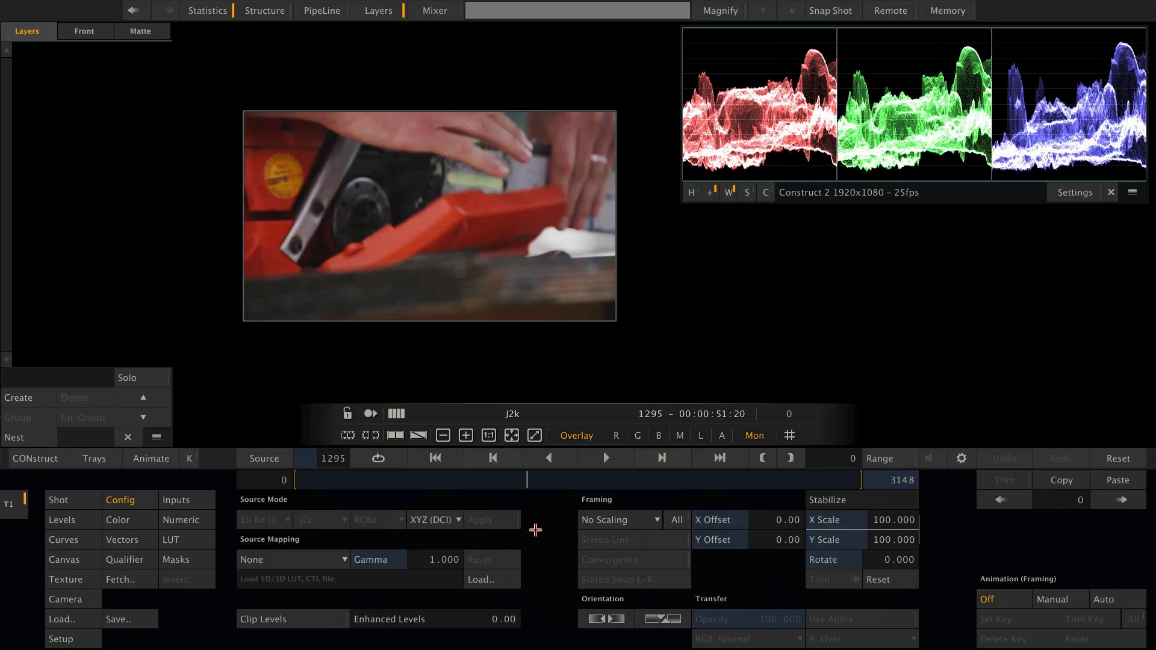
click(448, 519)
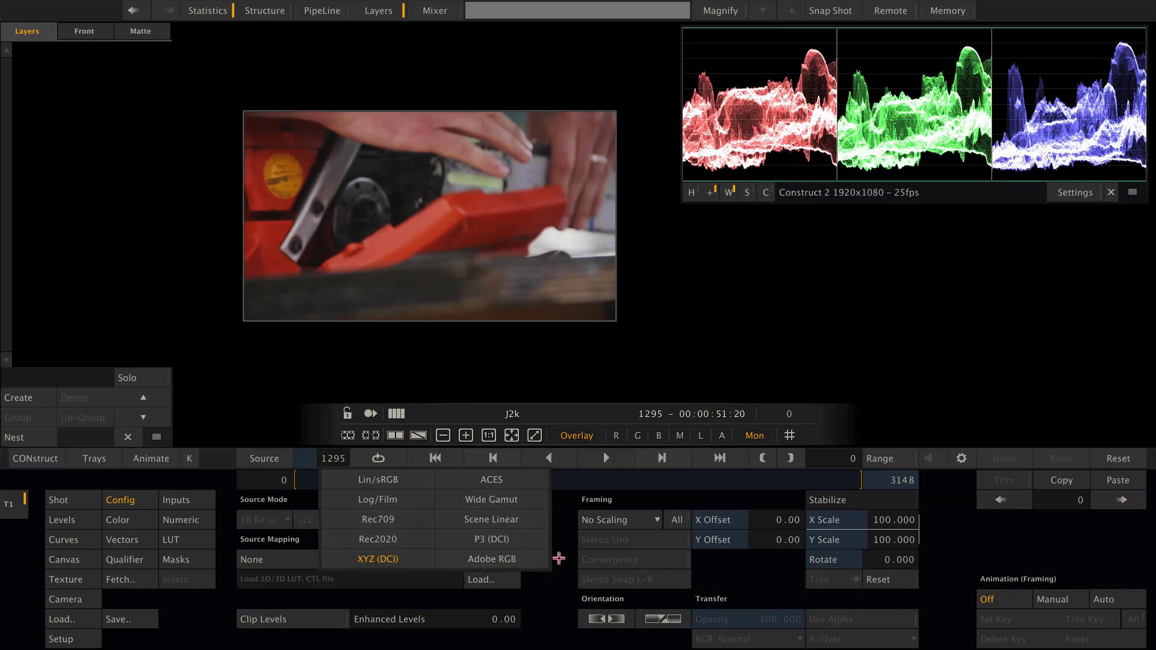
mouse_move(1029, 321)
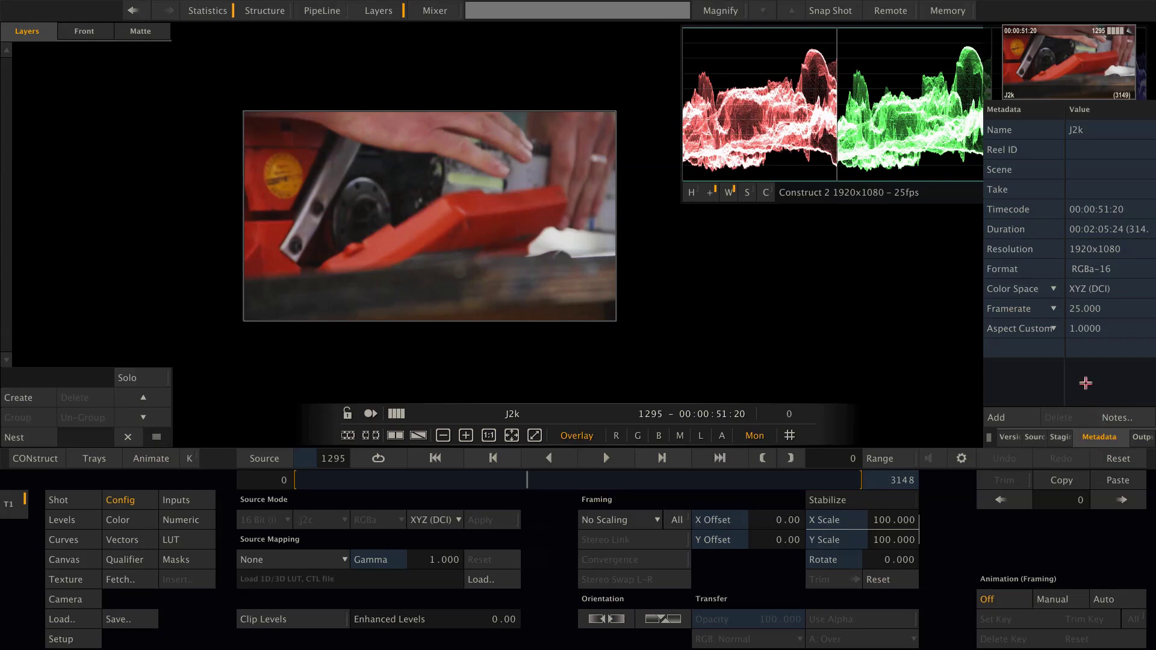
click(1039, 289)
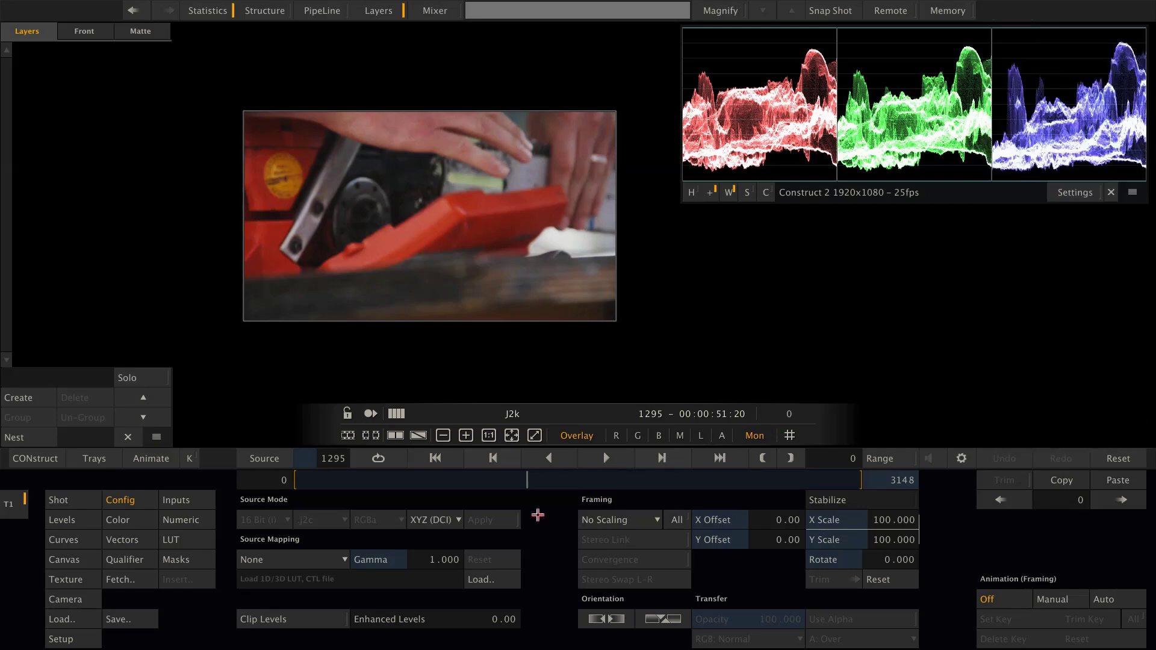
- Switch the lower panel to Monitor settings and view the Interface Monitor Color Space choices, still Rec709
right_click(538, 515)
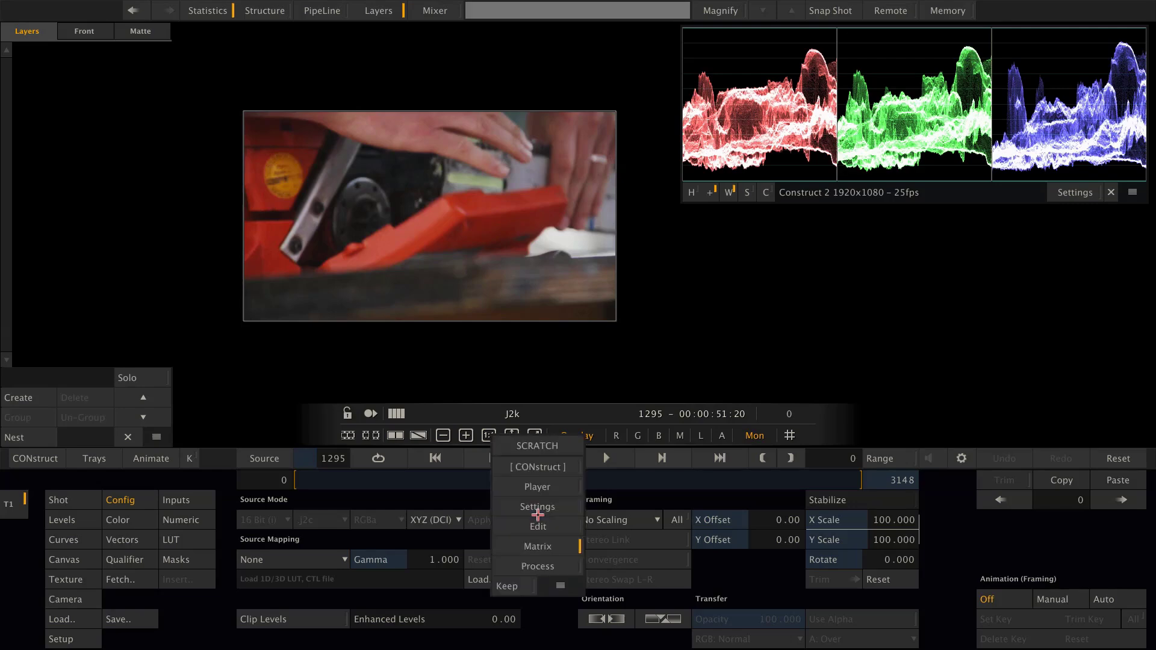
click(556, 507)
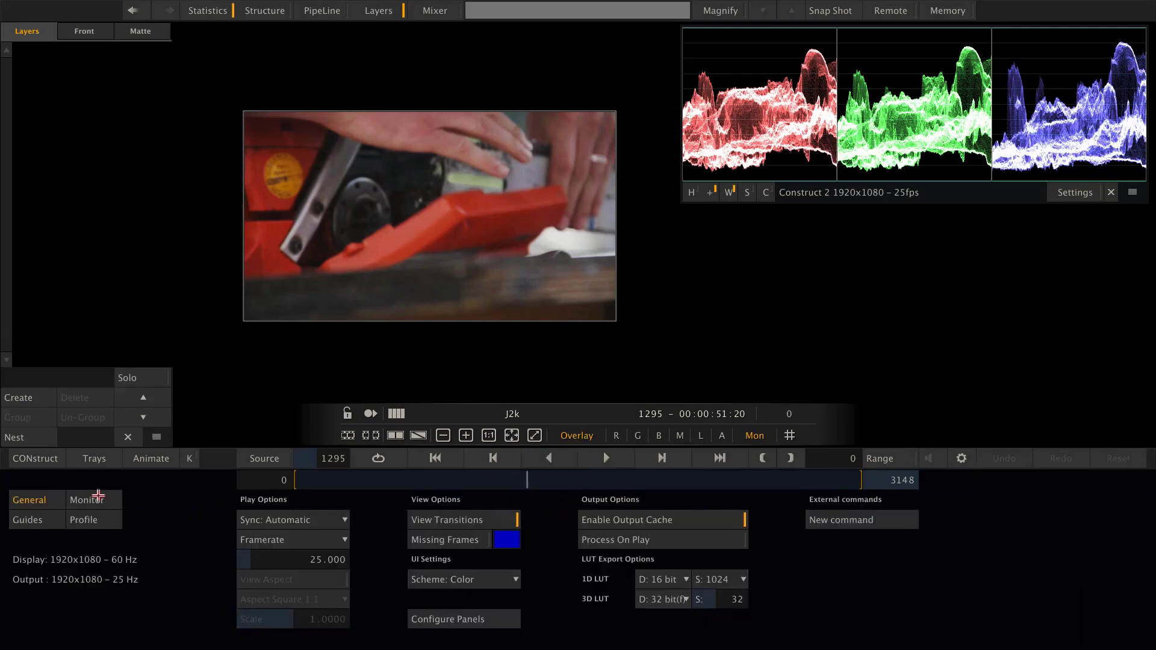
click(97, 497)
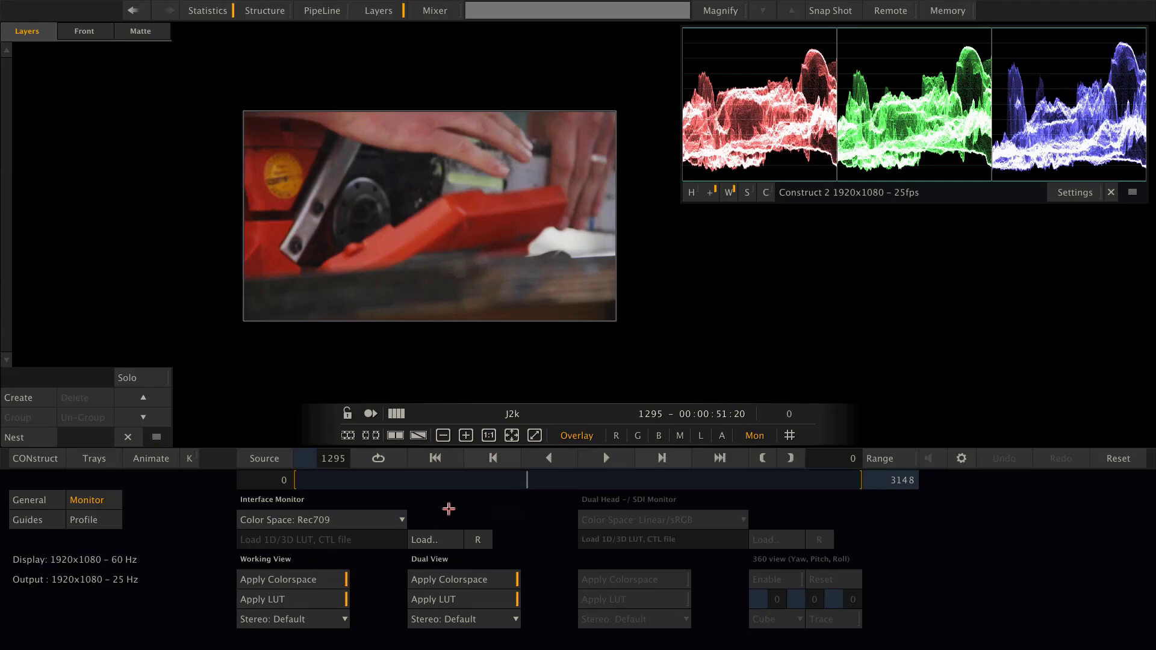
right_click(449, 509)
click(460, 539)
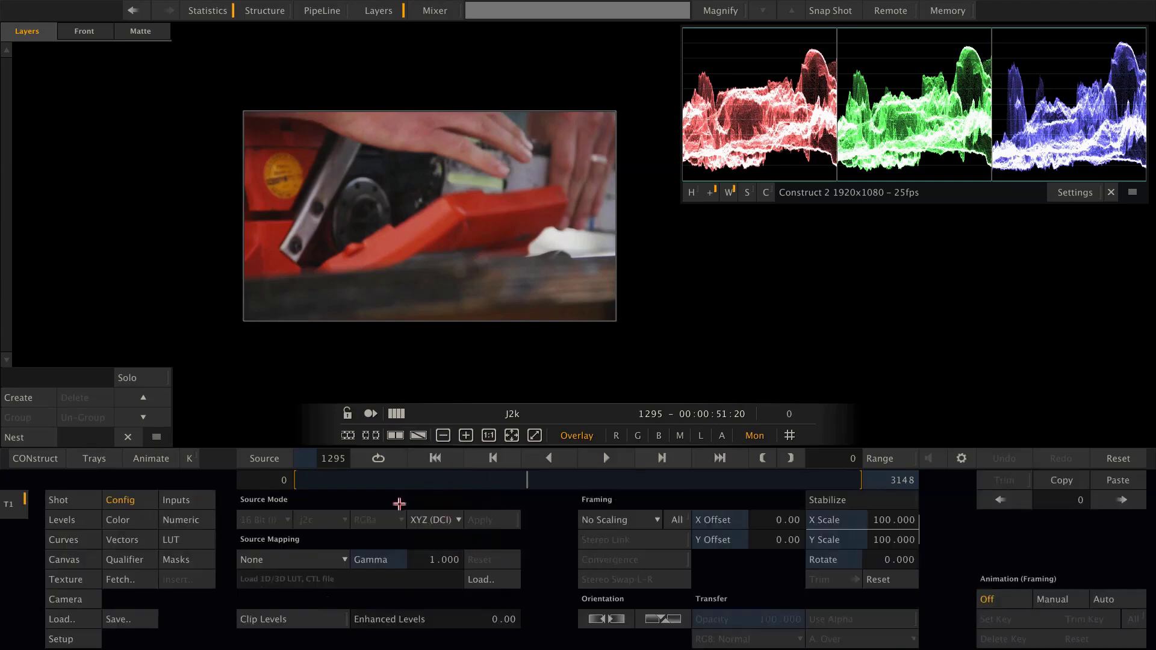
right_click(533, 516)
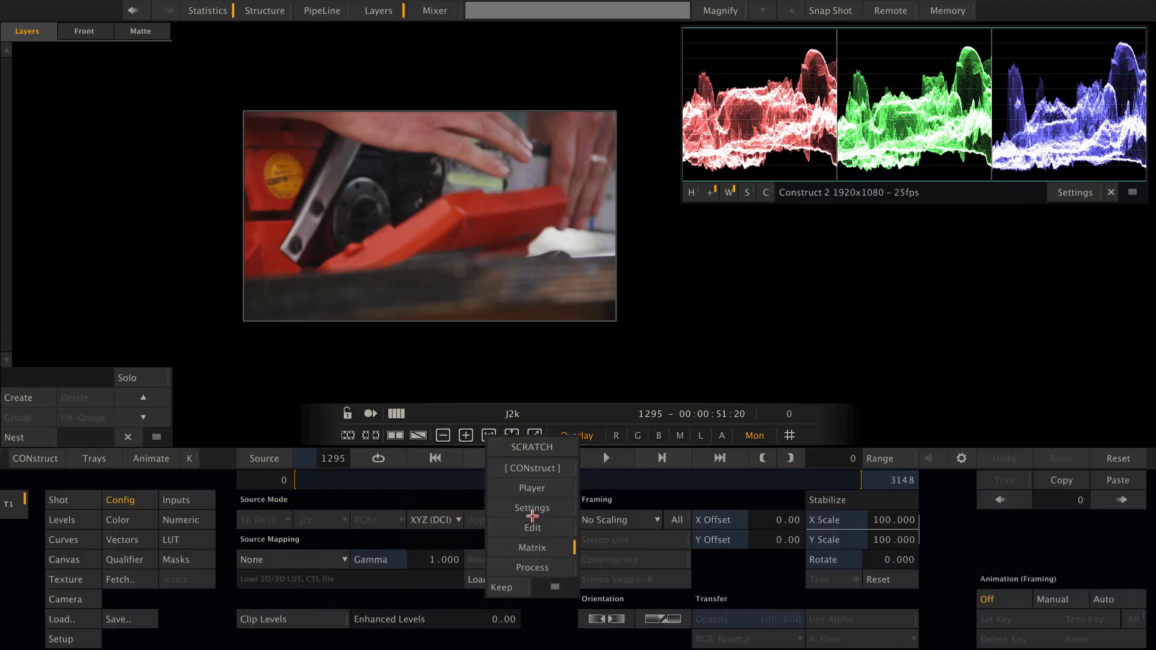
click(543, 514)
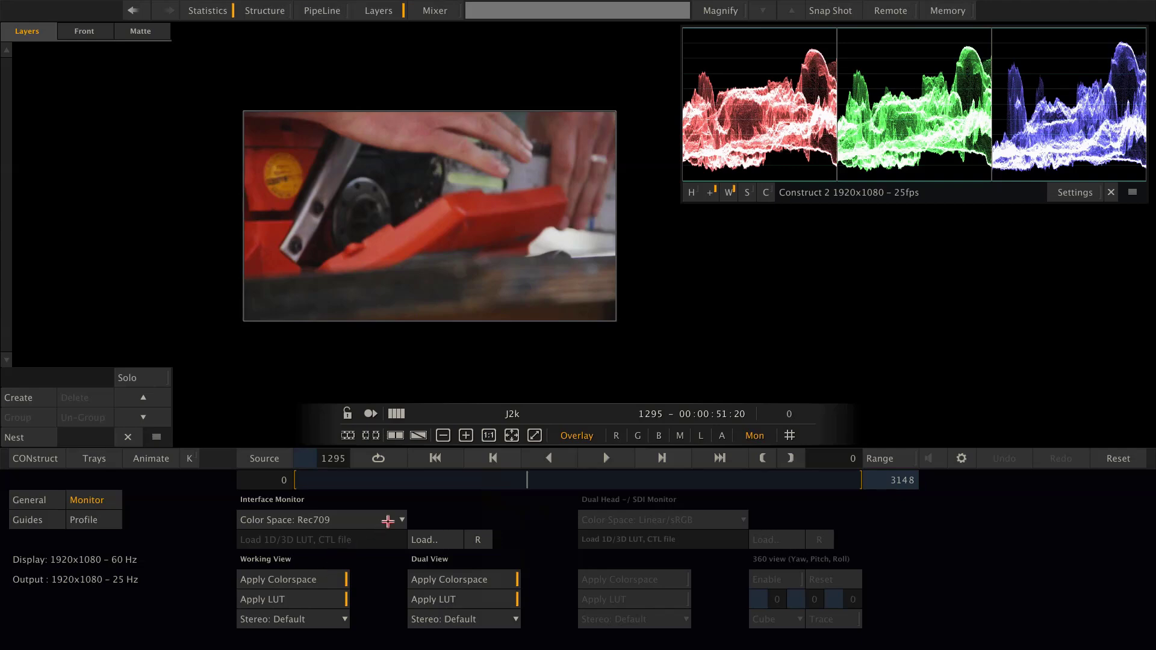
click(390, 520)
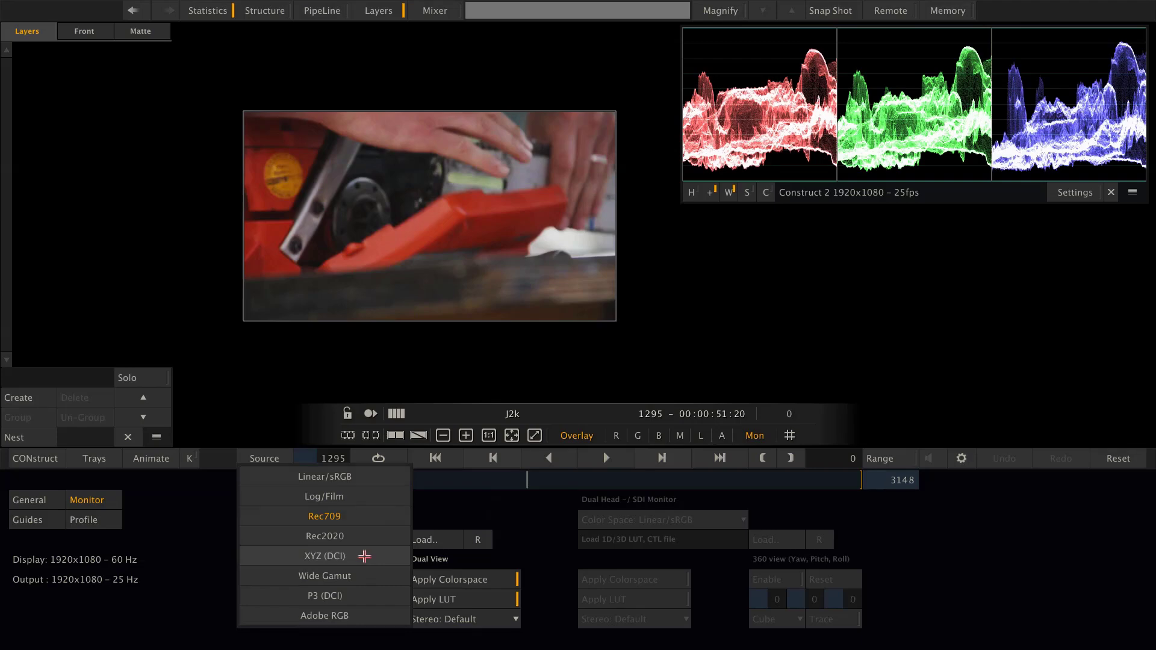
- Set the interface monitor to XYZ (DCI), compare it with the clip's Source Mode, and scrub to frame 1593
click(364, 556)
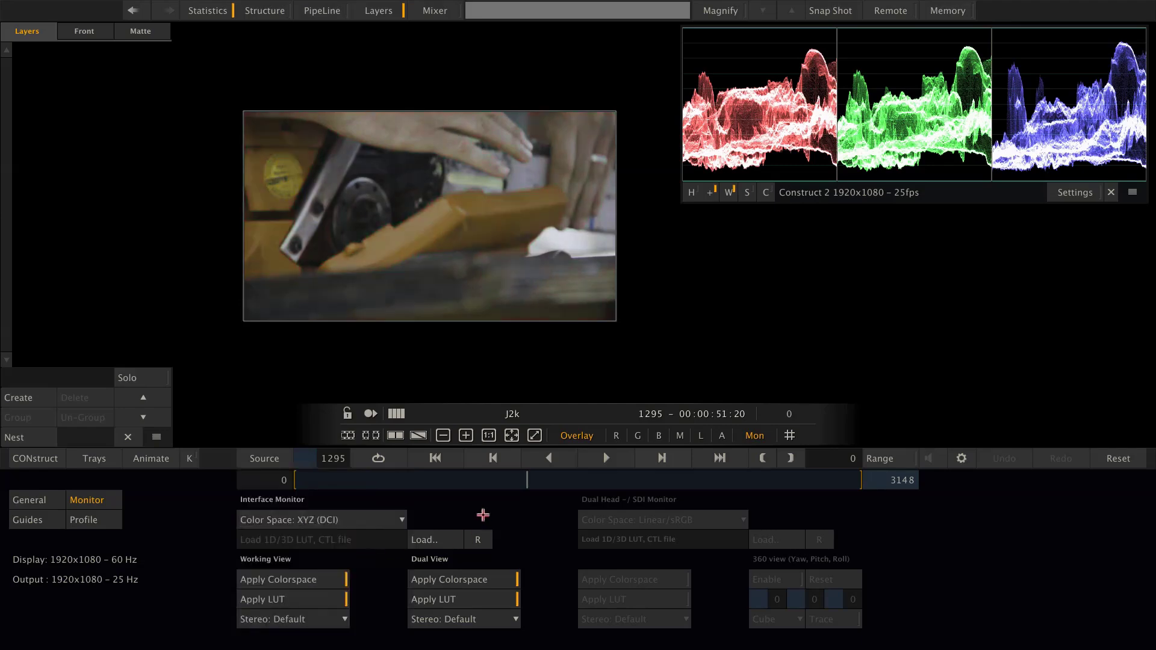
right_click(485, 516)
click(493, 530)
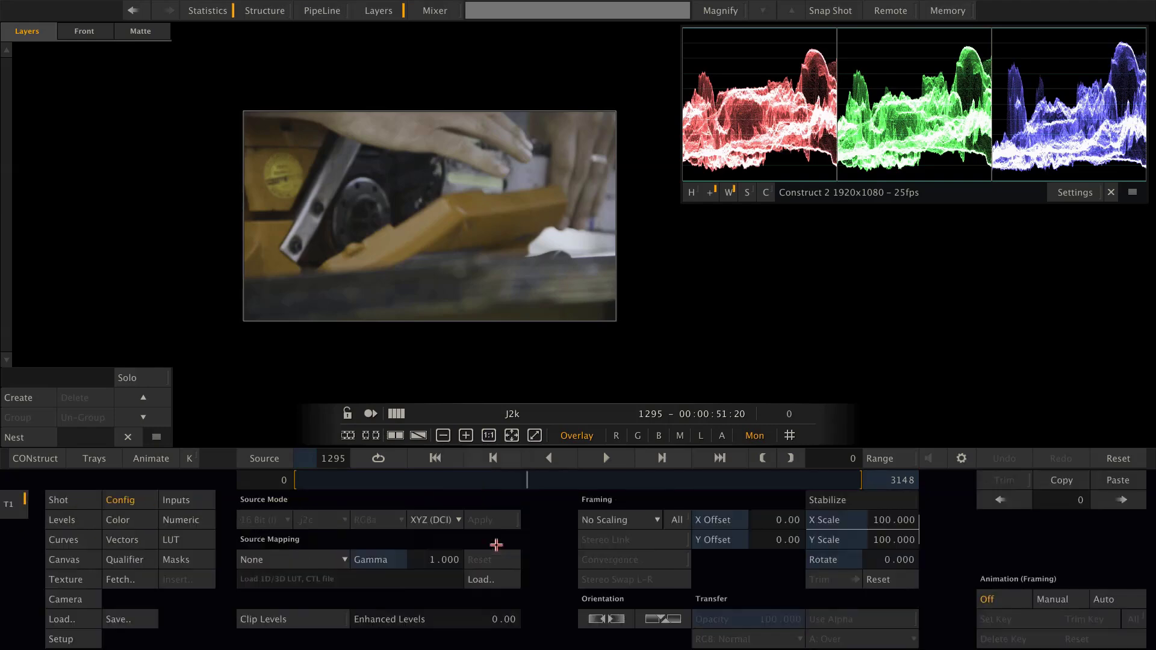
right_click(482, 538)
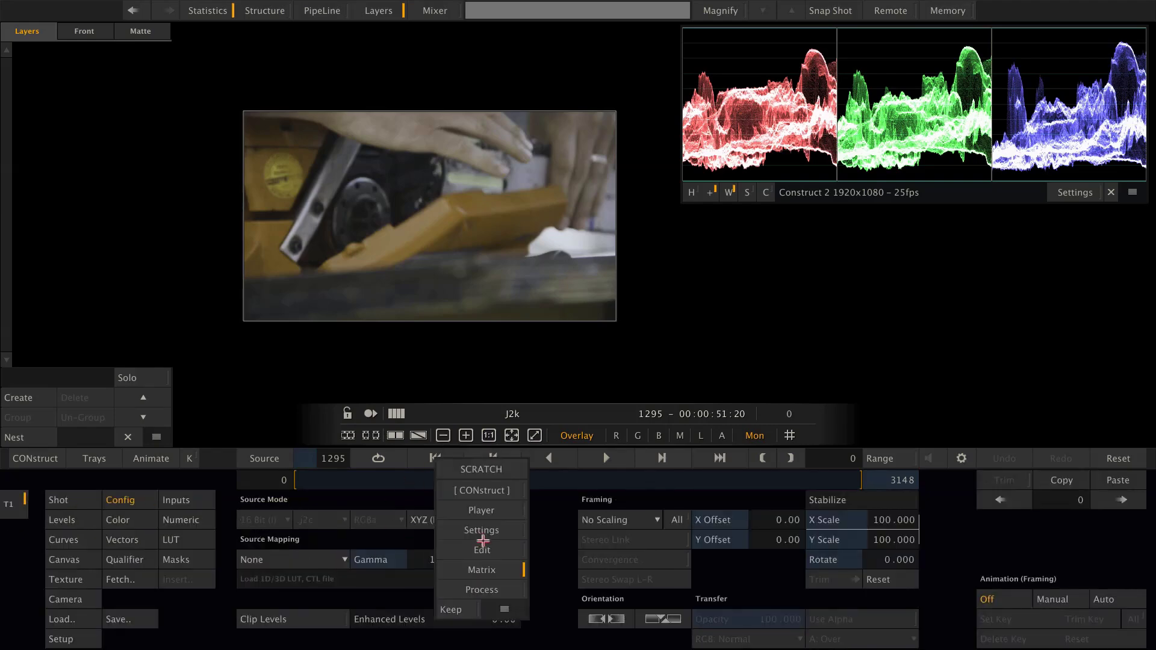
click(486, 530)
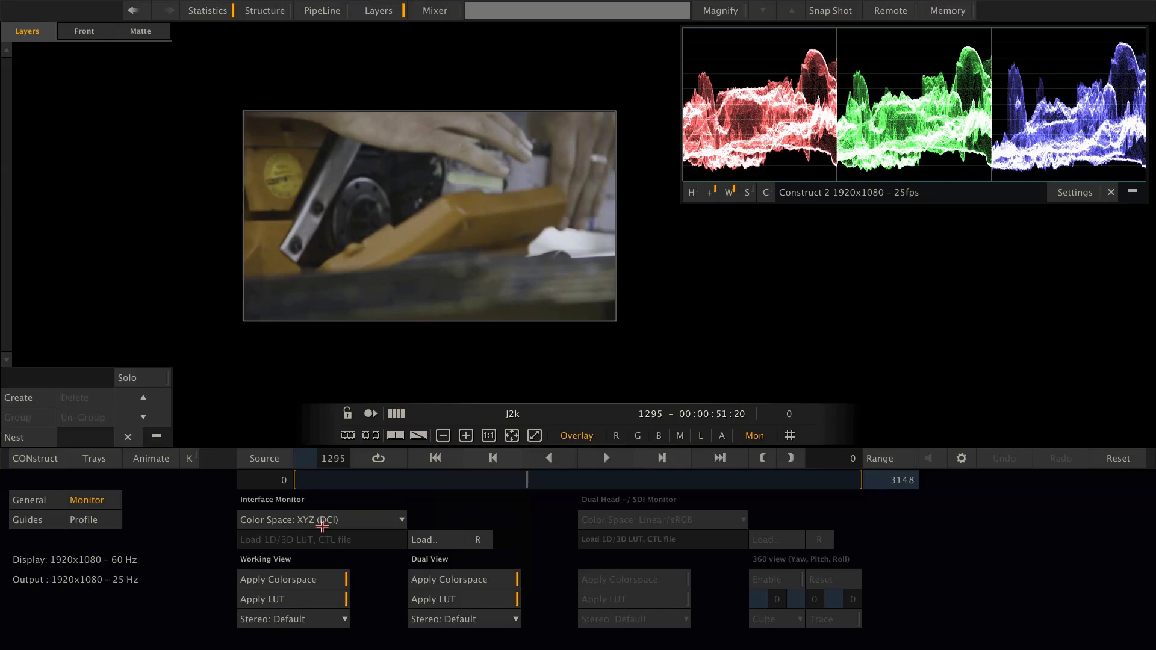
drag(529, 477, 581, 478)
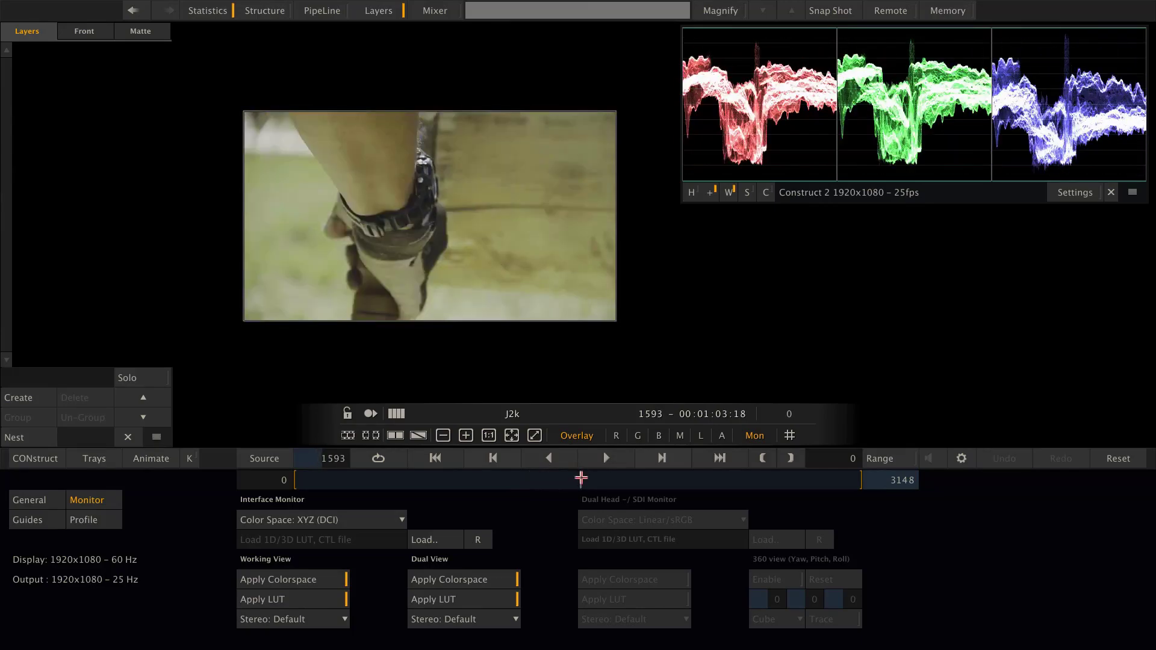
- Return the interface monitor to Rec709, jump to frame 1193, and show the Construct's output settings
click(378, 520)
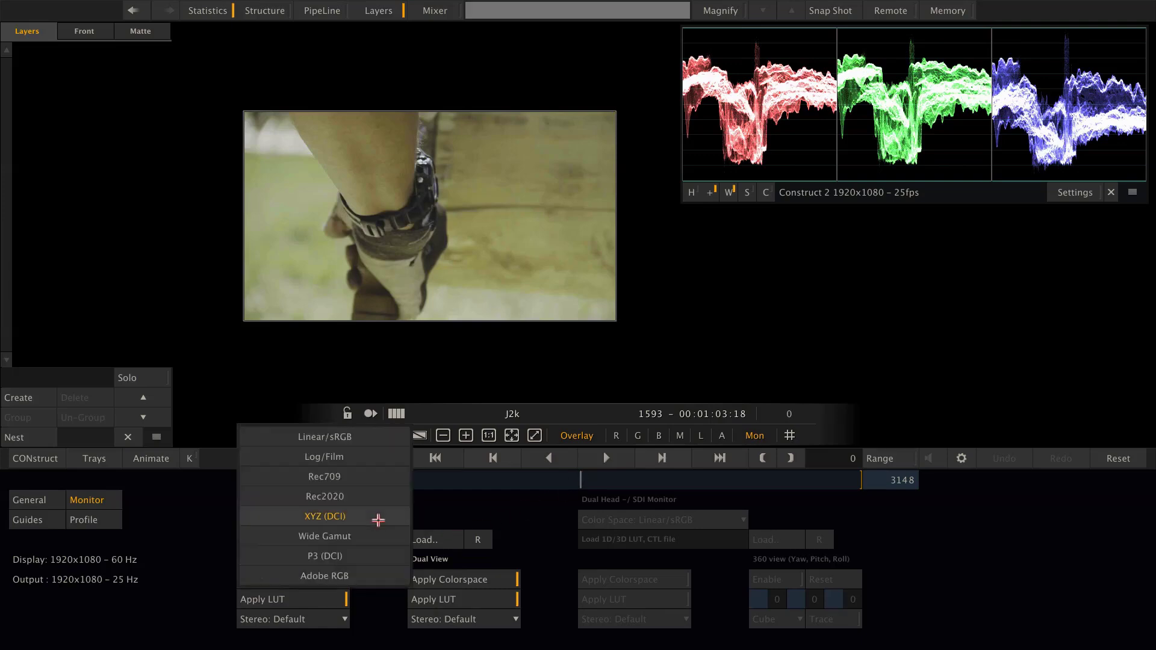
click(384, 477)
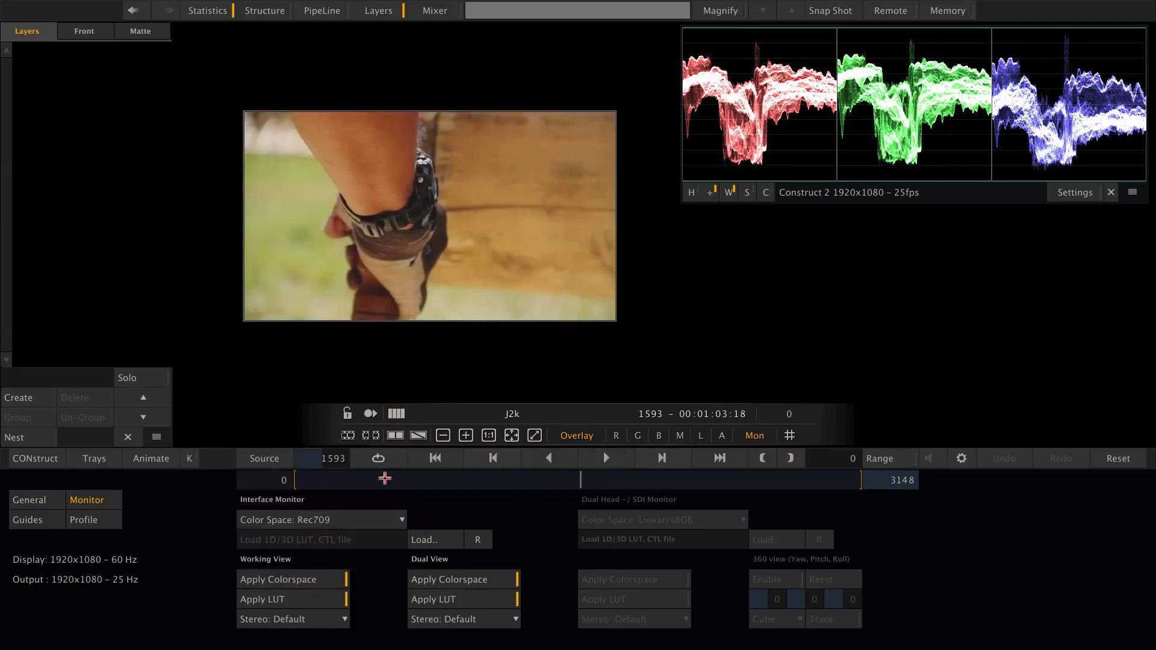
click(509, 478)
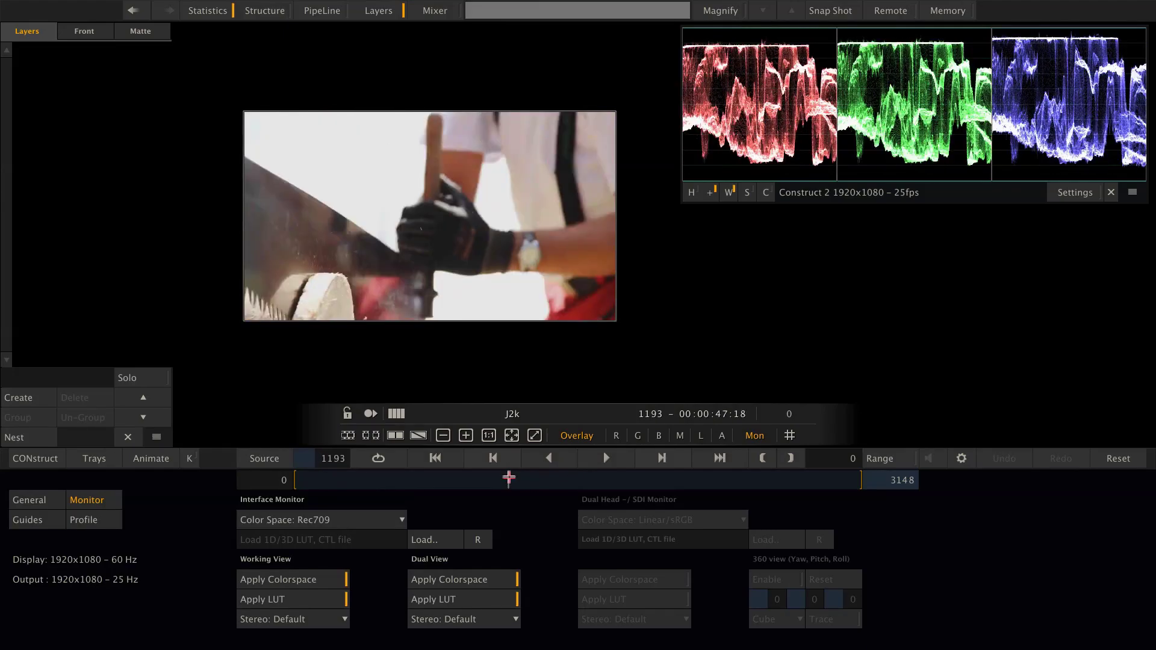
click(30, 459)
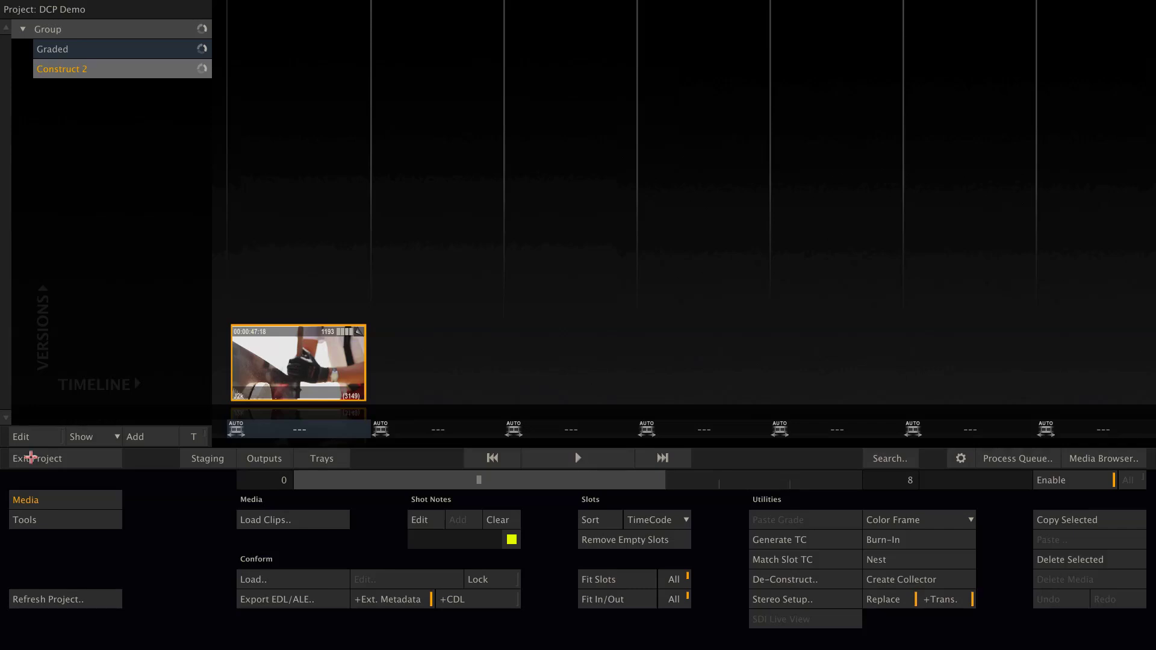
click(255, 459)
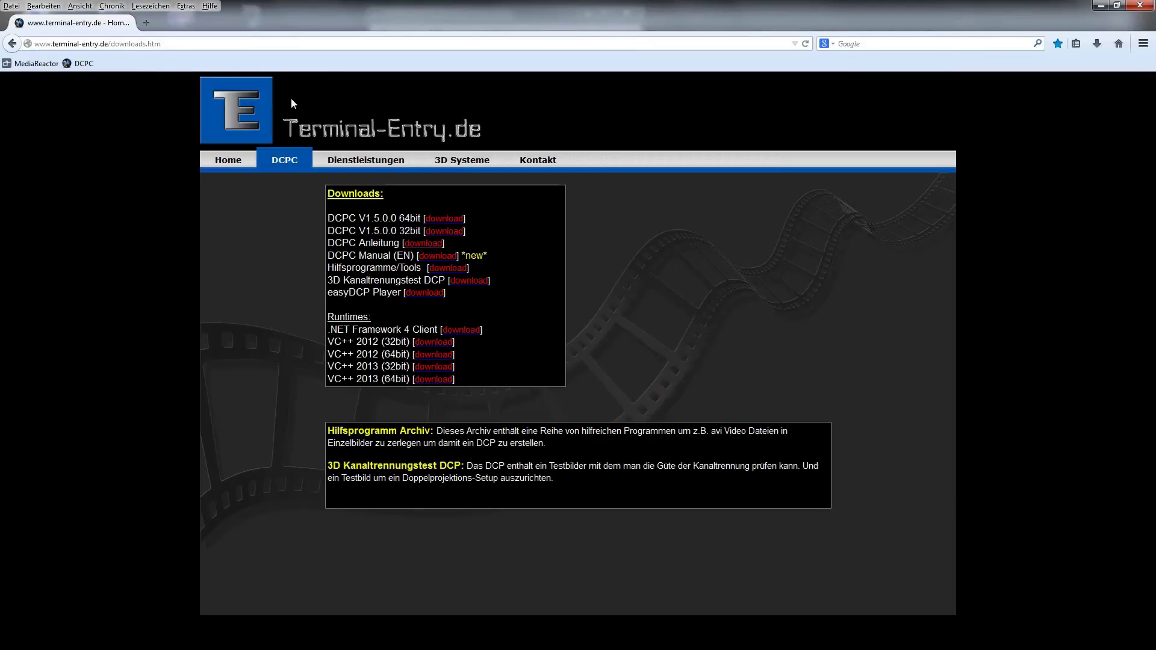
- Look over the Terminal-Entry.de page listing the DCPC V1.5.0.0 installers and runtimes
mouse_move(462, 165)
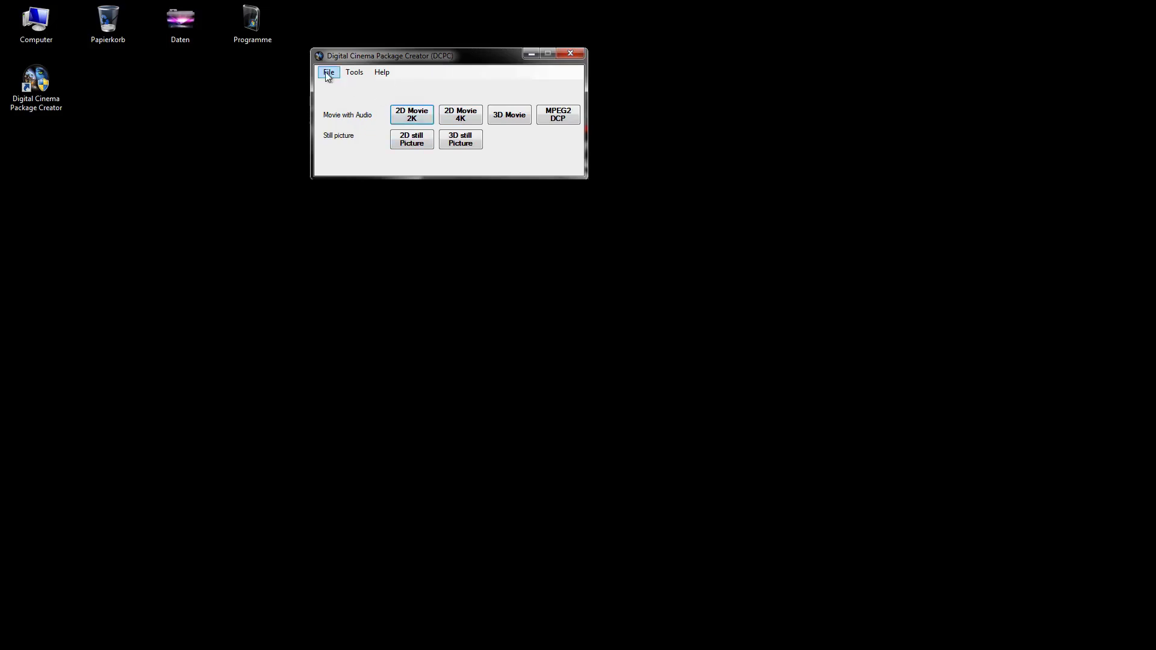
- Review DCPC's Common settings: Interop mode, J2K sources allowed, maximum quality, and 4 processing threads
click(325, 72)
click(351, 86)
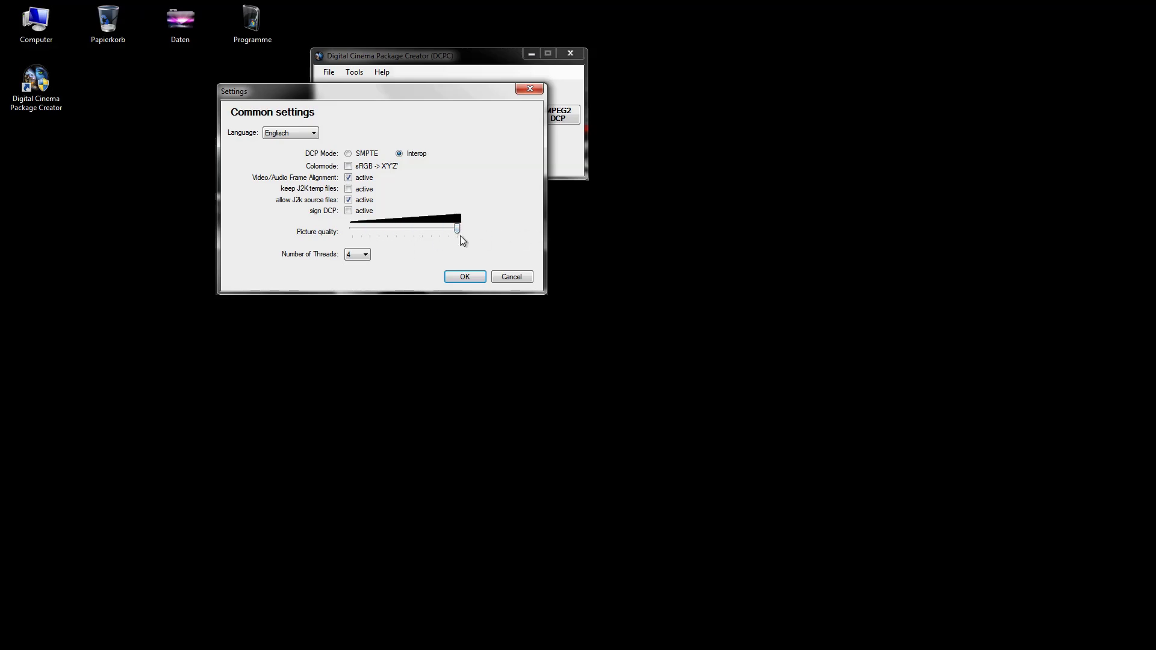
click(355, 256)
- Keep the common settings and pick the j2k folder under 02_WIP as the picture source
click(465, 278)
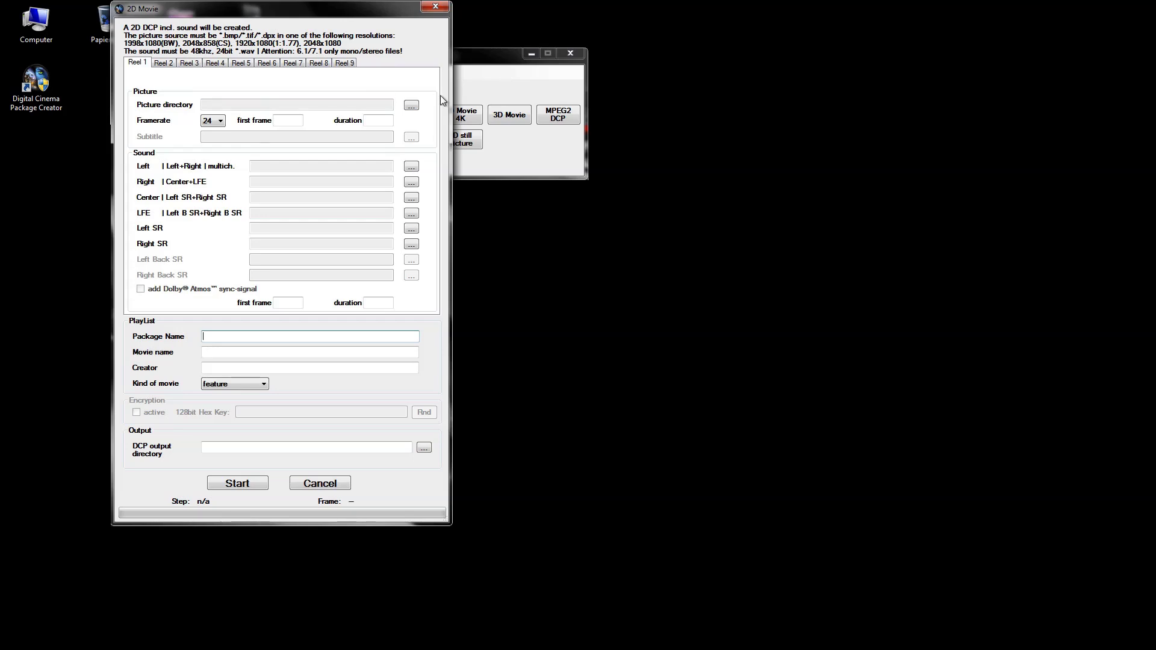
click(412, 106)
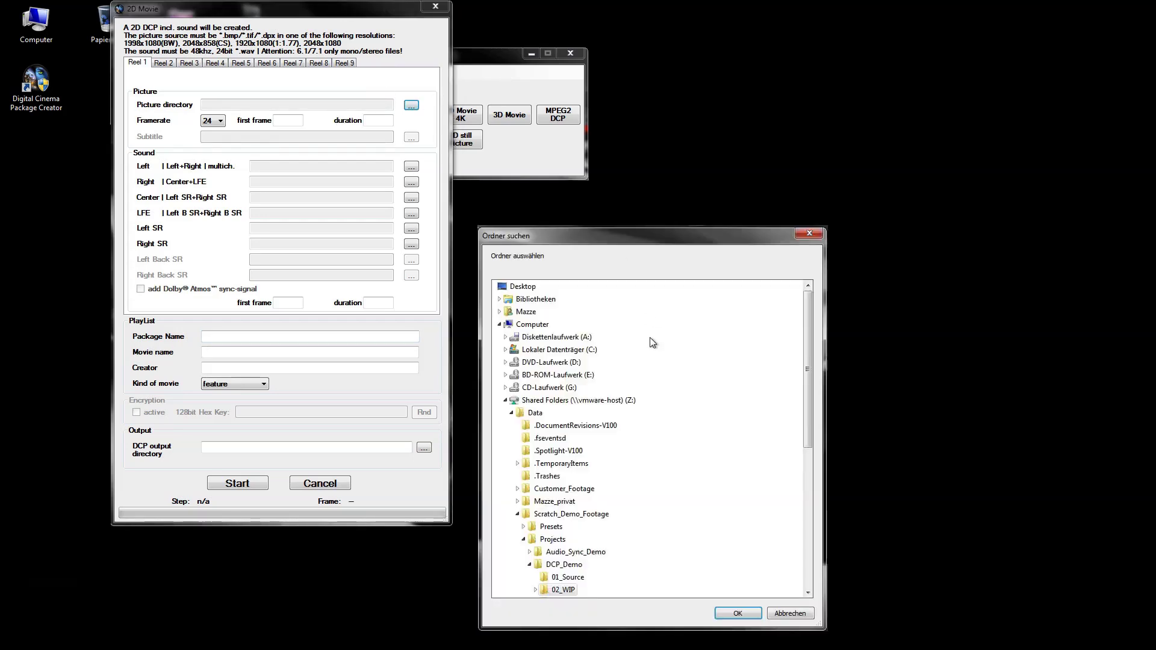
drag(811, 328, 814, 382)
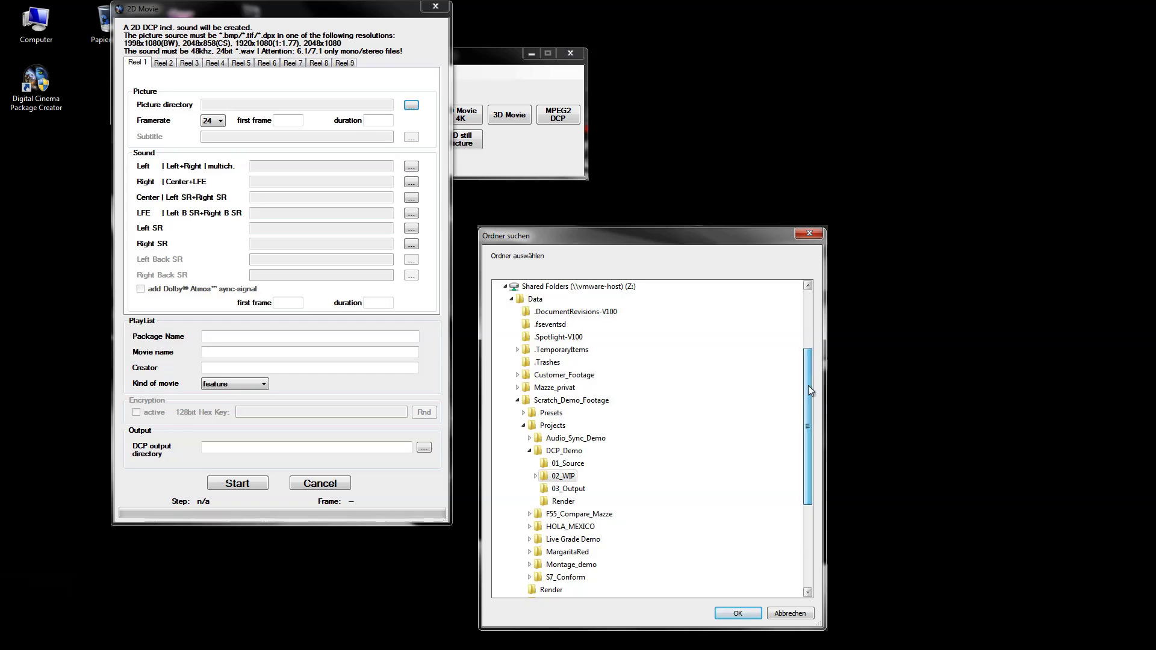
click(533, 476)
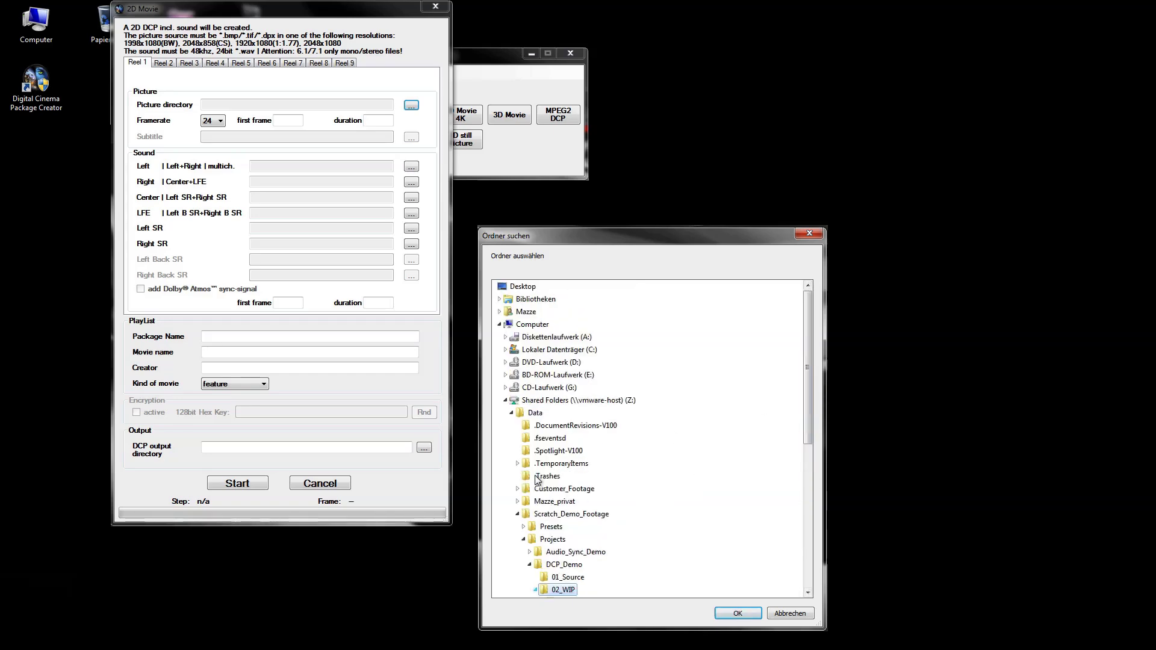
scroll(677, 465, down, 2)
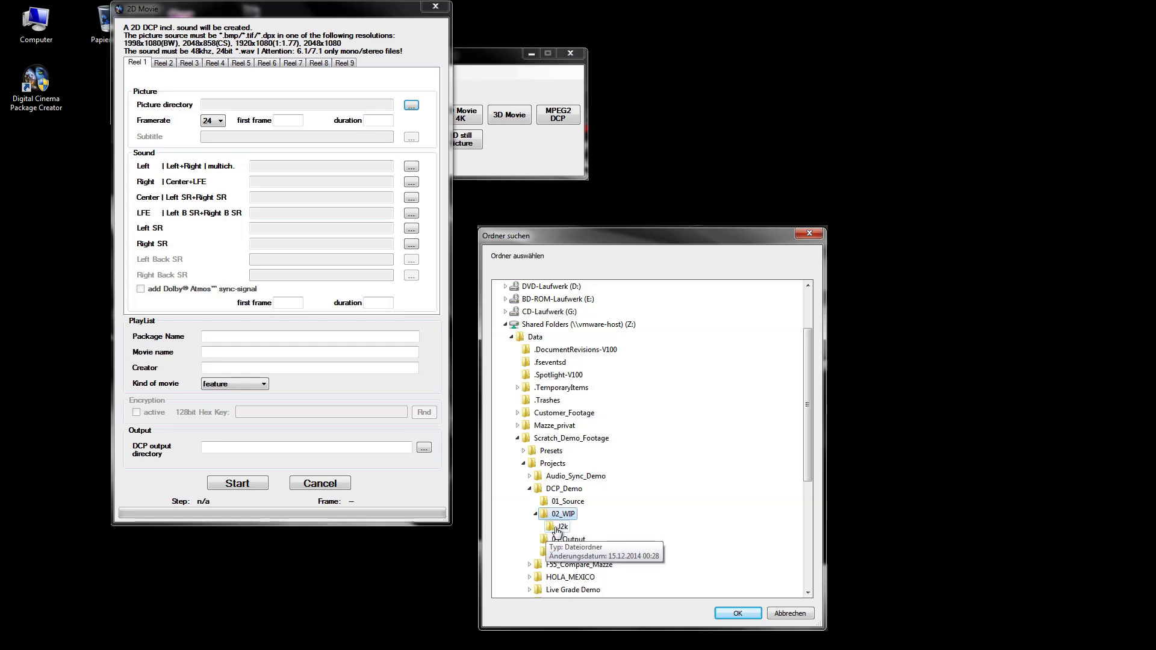
click(559, 527)
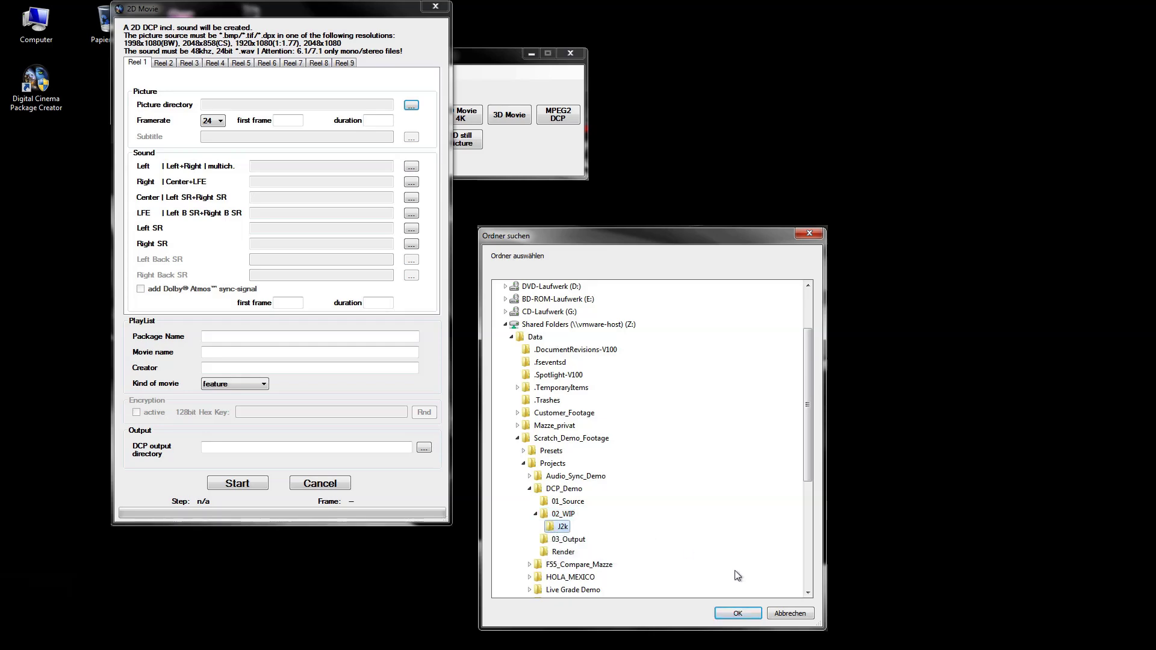
click(744, 614)
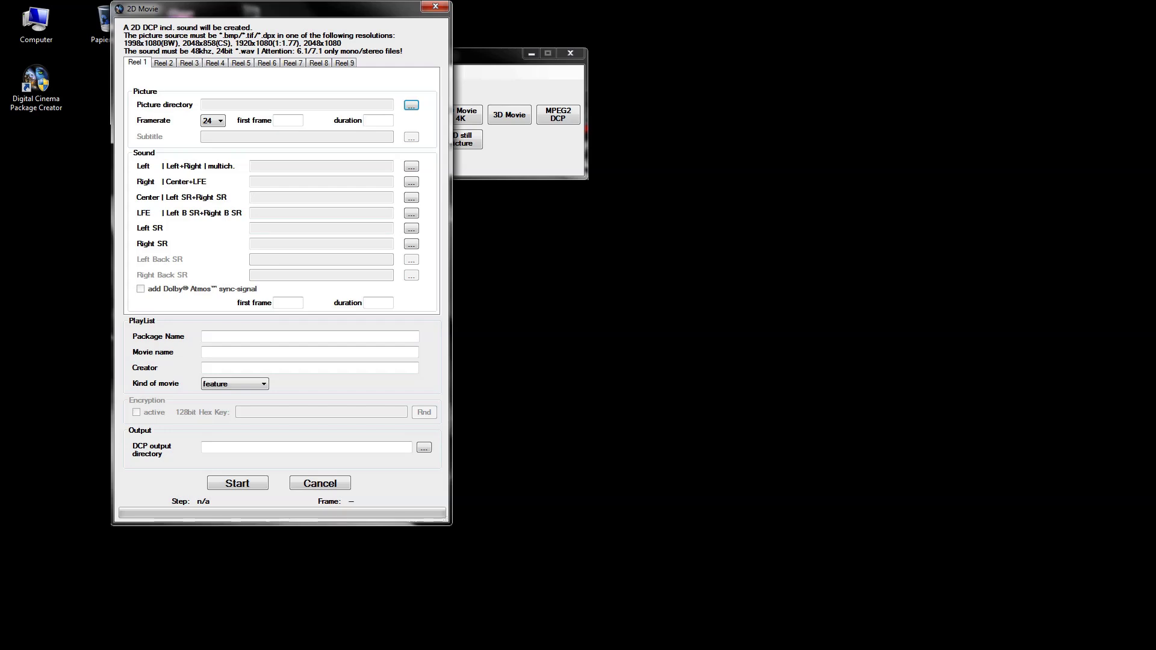
- Set the picture to 25 fps with first frame 0 and duration 1348
click(221, 120)
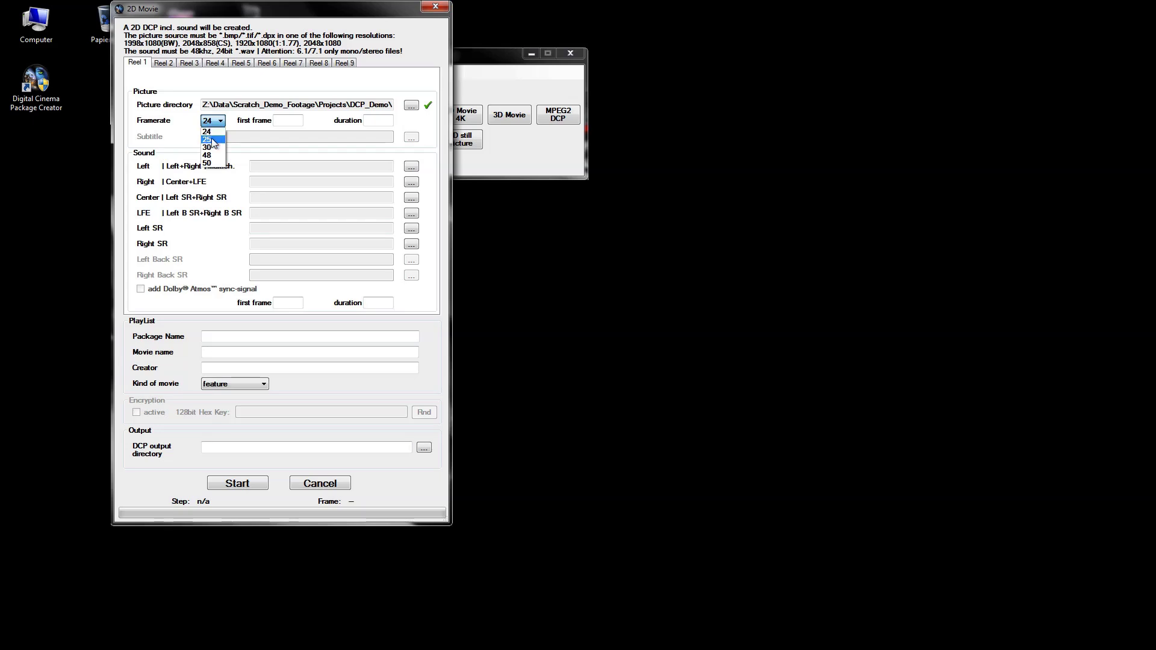
click(300, 121)
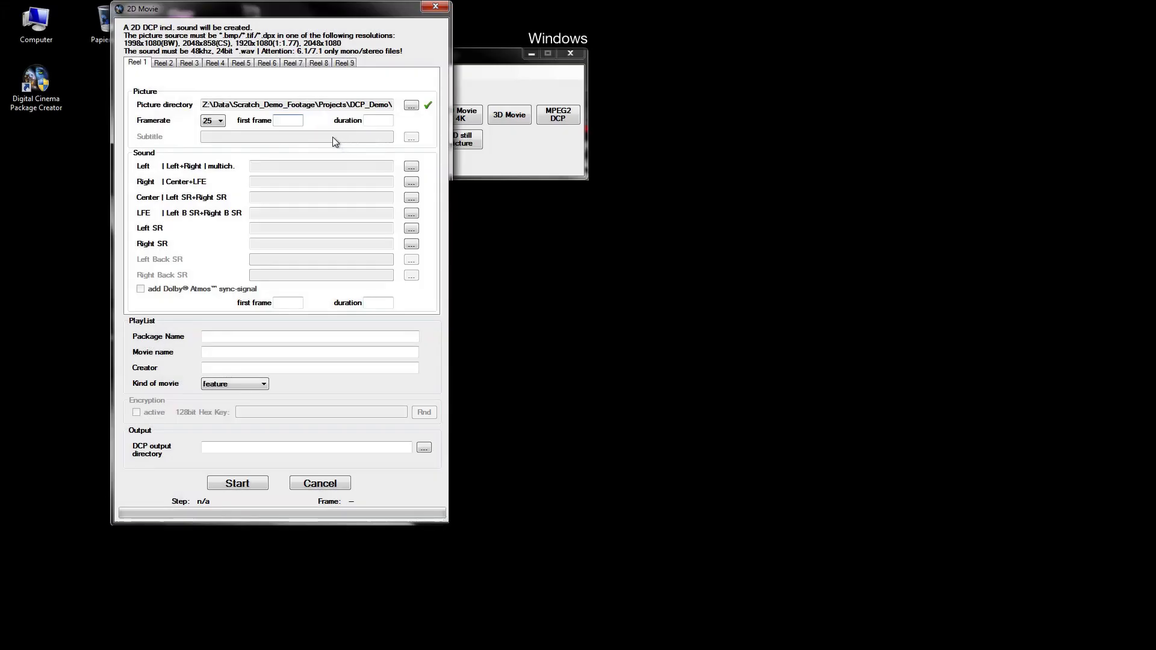
click(290, 121)
text(0)
text(13)
text(48)
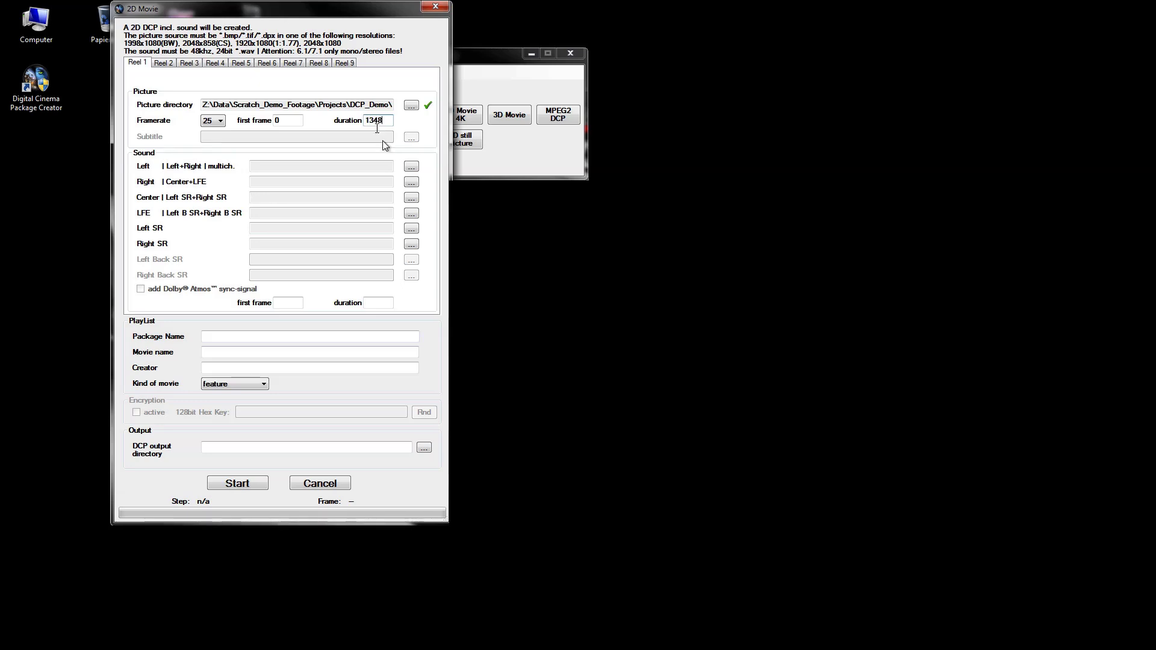
- Load Lumberjack_Audio_stereo_DCI.wav from 01_Source as left sound, first frame 0, duration 1348
click(411, 167)
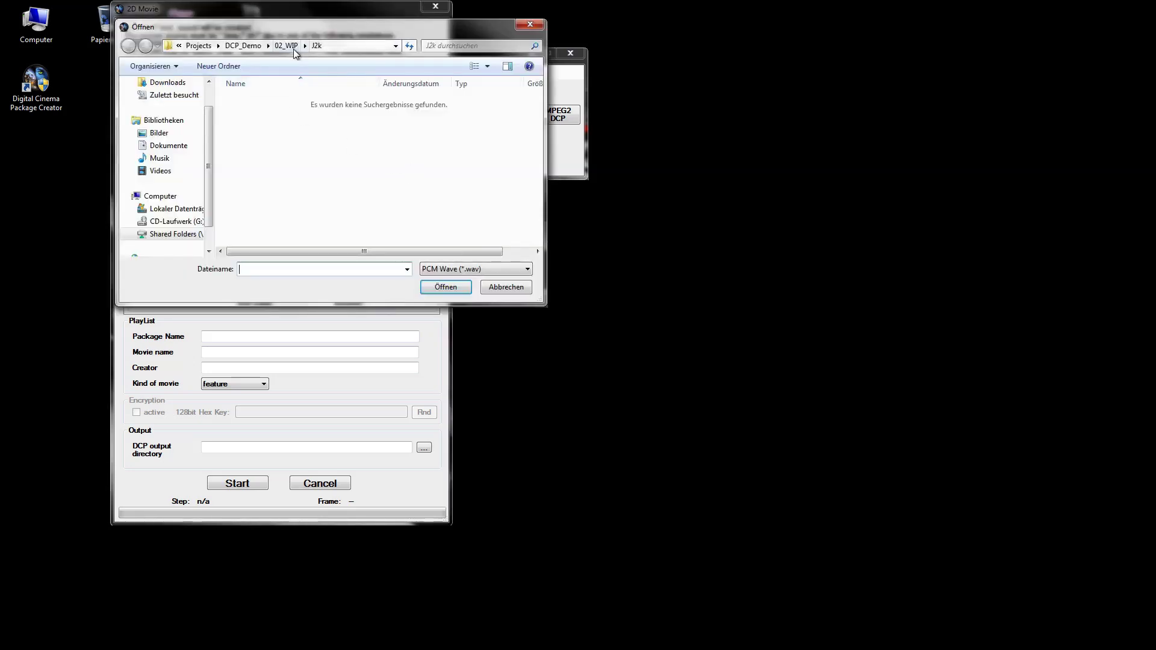
click(247, 46)
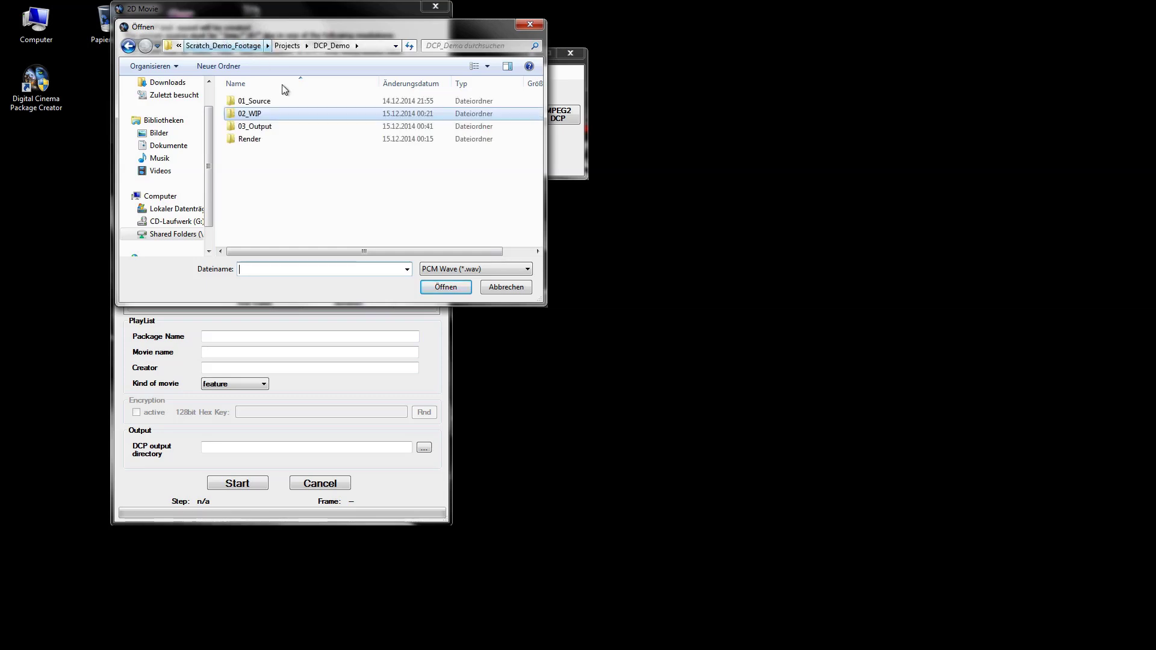
double_click(254, 112)
click(295, 103)
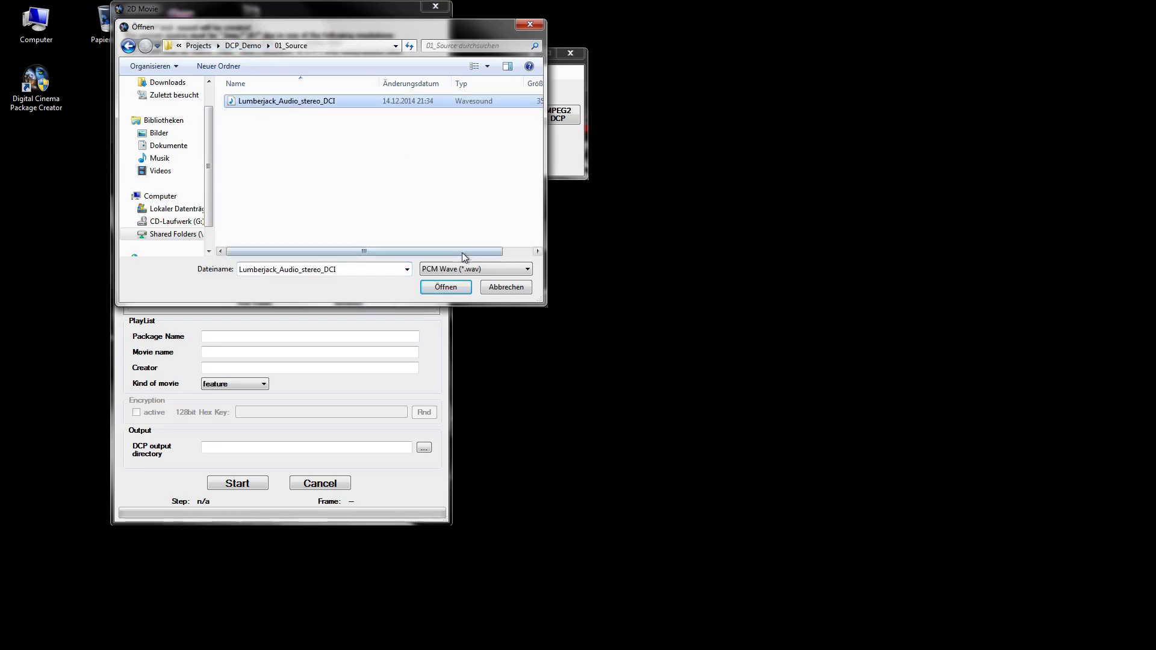
click(446, 287)
click(279, 302)
text(0)
click(386, 305)
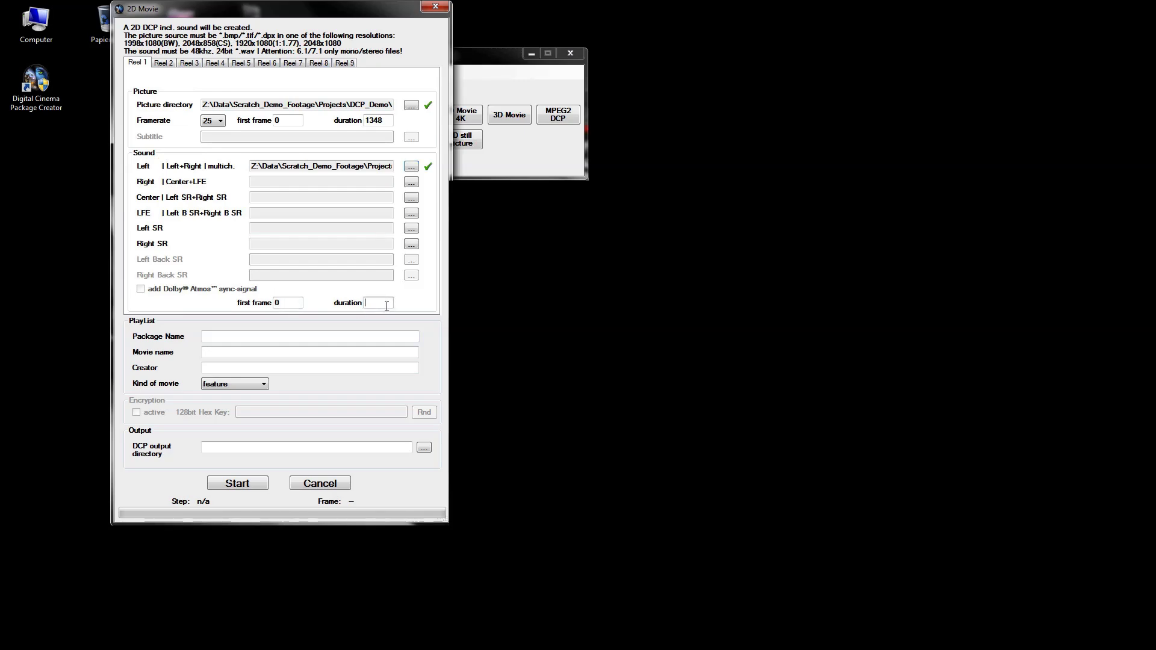
text(13)
- Name the package Trailer_DCP and movie 'Lumberjack Games Trailer', enter the creator's name, kind trailer
text(iler)
text(_DCP)
click(245, 357)
text(Lumberjack Games Trailer)
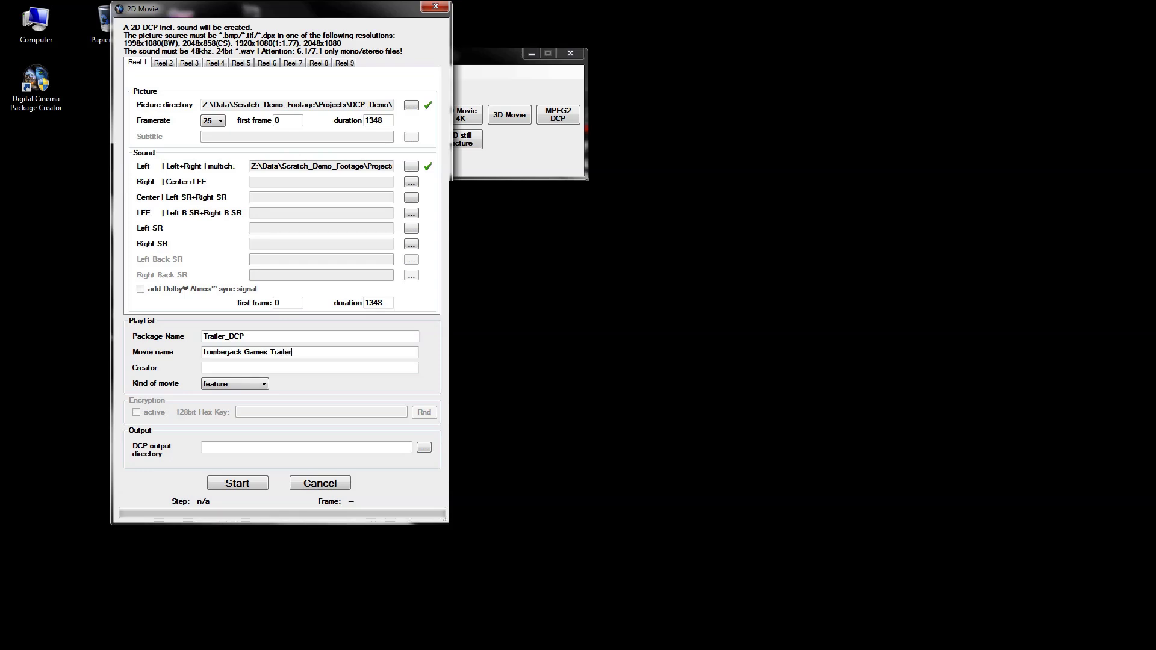
click(234, 368)
text(Mazze)
click(247, 384)
click(235, 402)
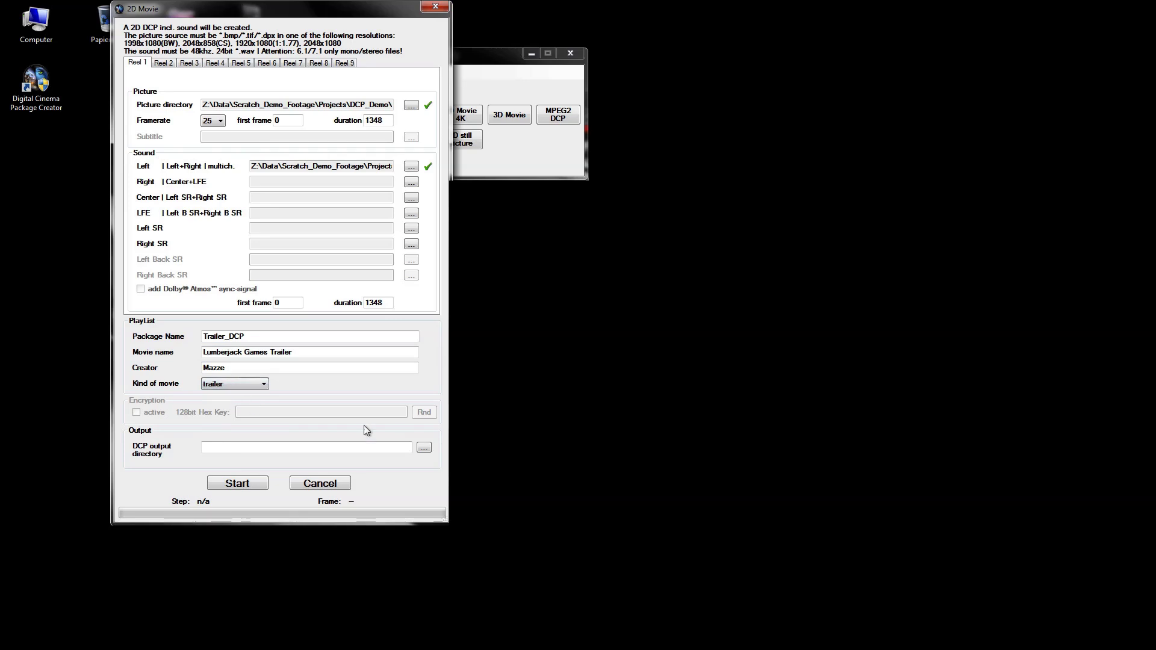
- Set 03_Output as the destination folder and start creating the 2D DCP
click(424, 449)
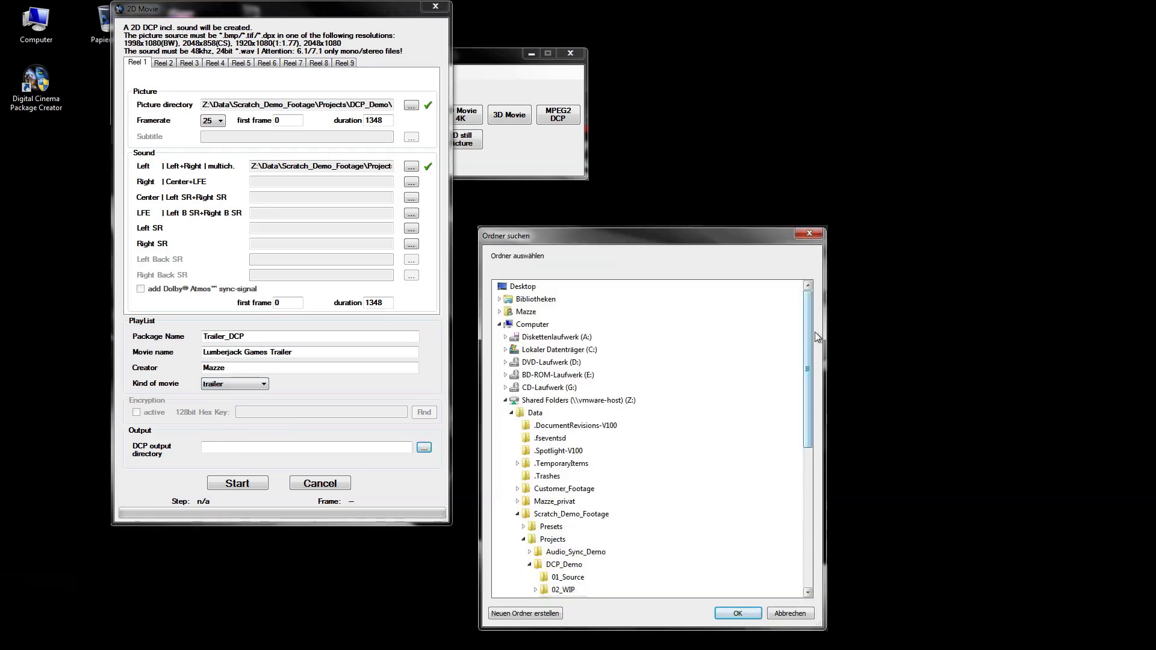
drag(808, 357, 807, 439)
click(564, 439)
click(738, 613)
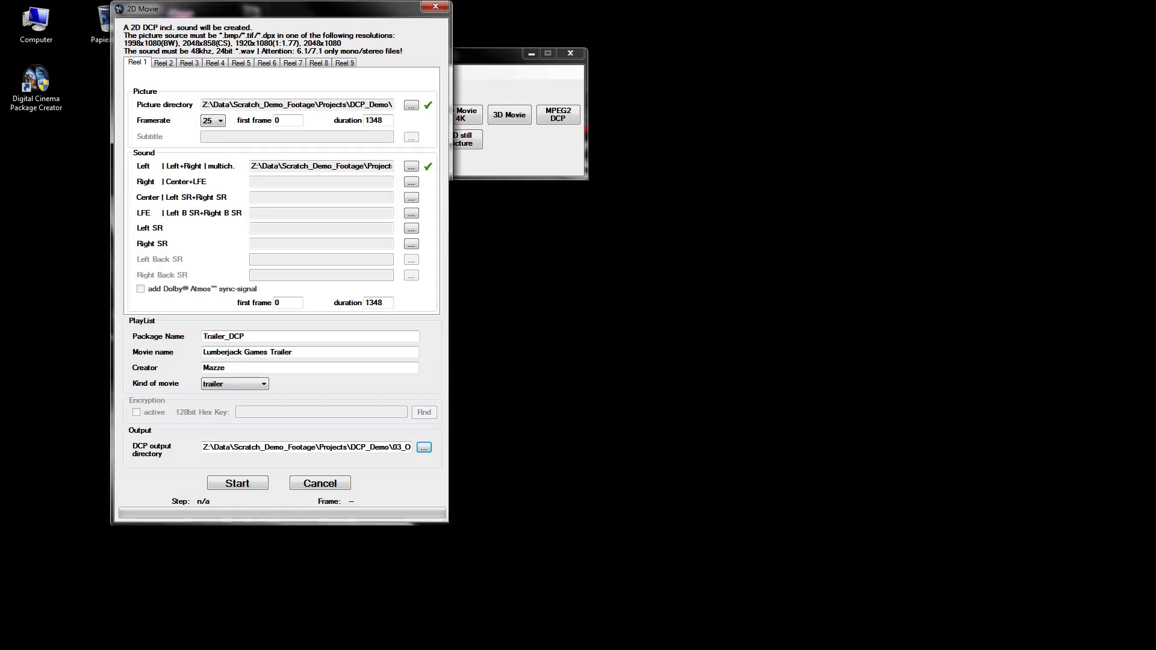
click(251, 489)
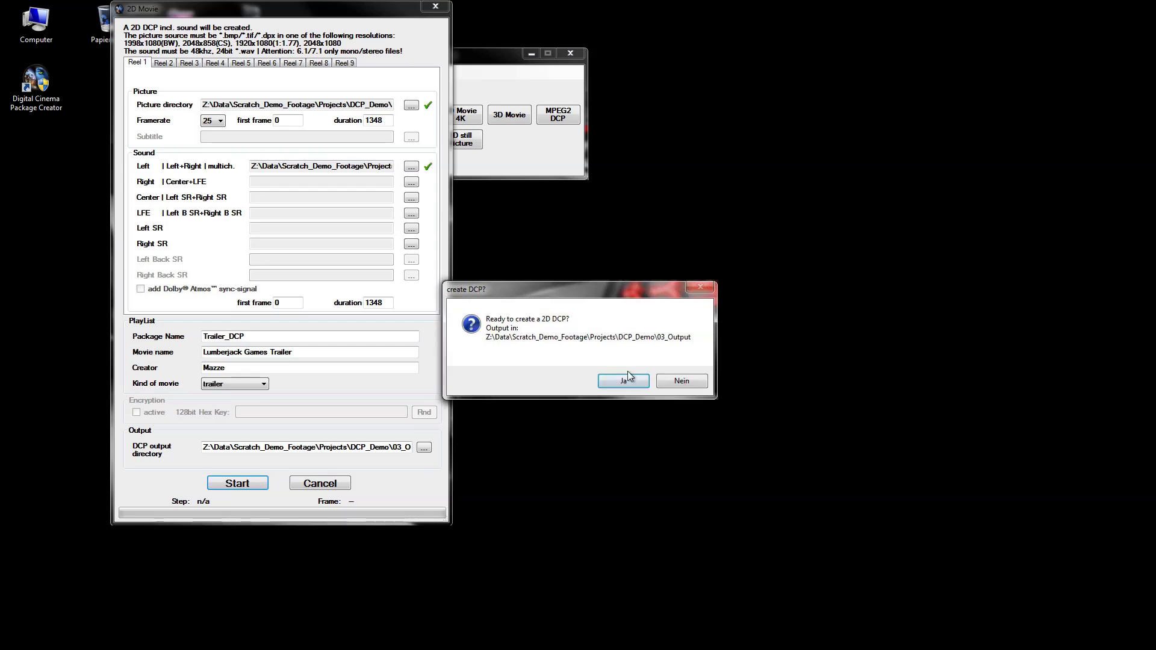
click(624, 382)
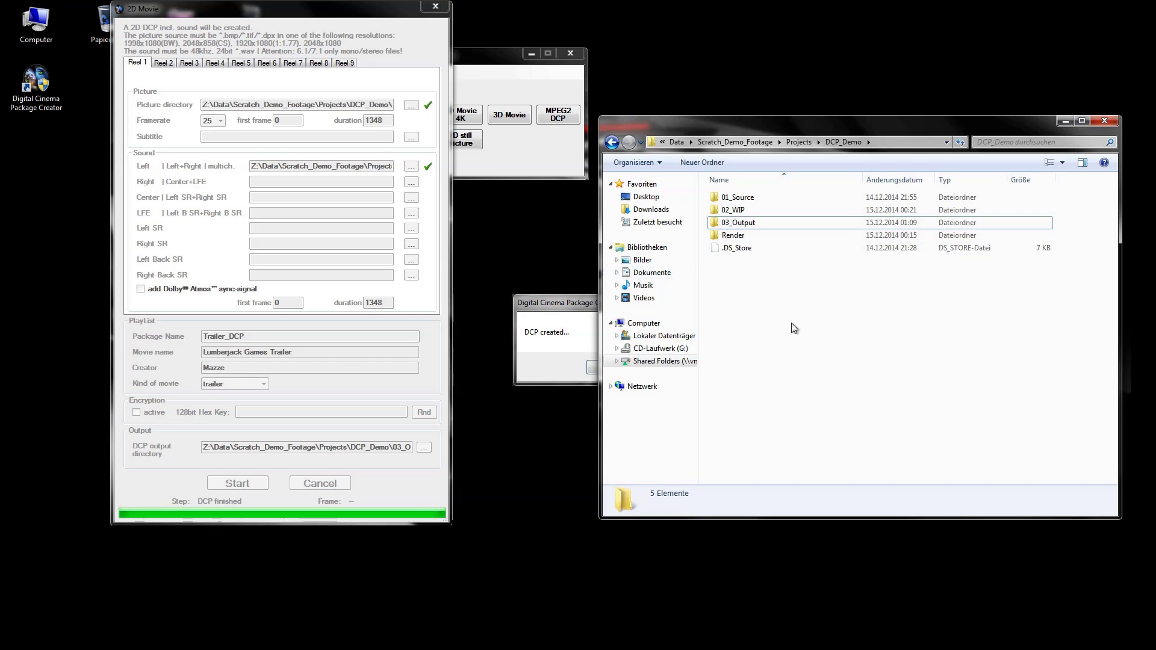
- Rename the generated DCP folder in 03_Output to 'Lumberjack Trailer'
double_click(745, 222)
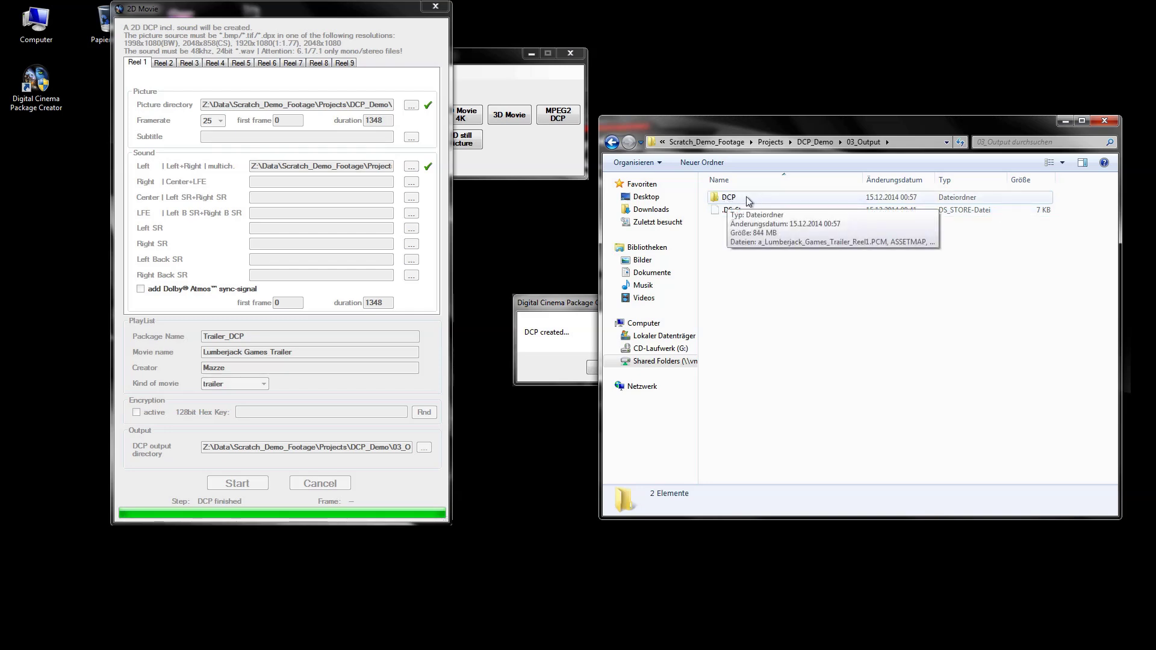
click(739, 198)
key(F2)
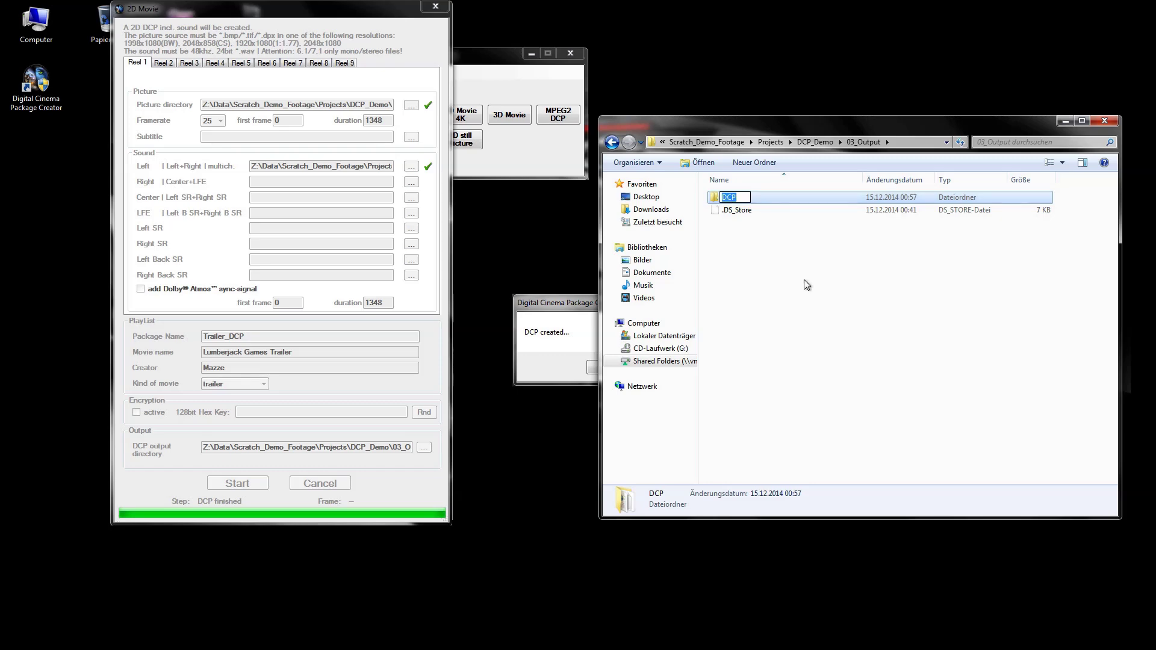
text(Lumberjack Trailer)
key(Return)
key(Return)
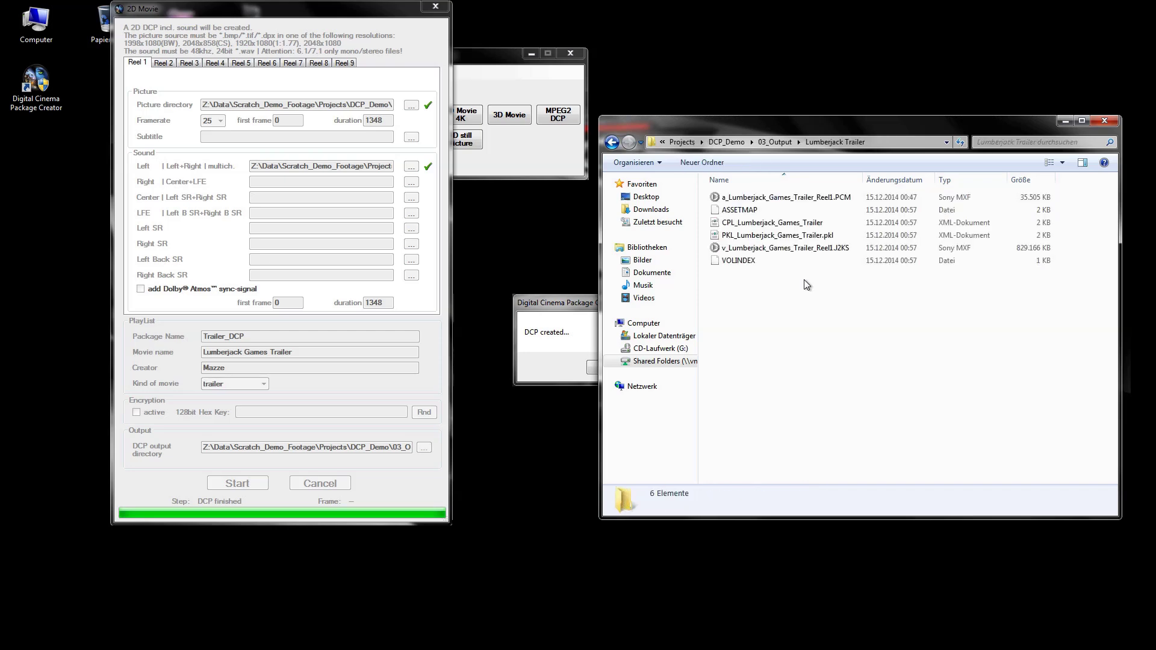
- Inspect the audio and picture MXFs, VOLINDEX, PKL, CPL and ASSETMAP files
click(826, 200)
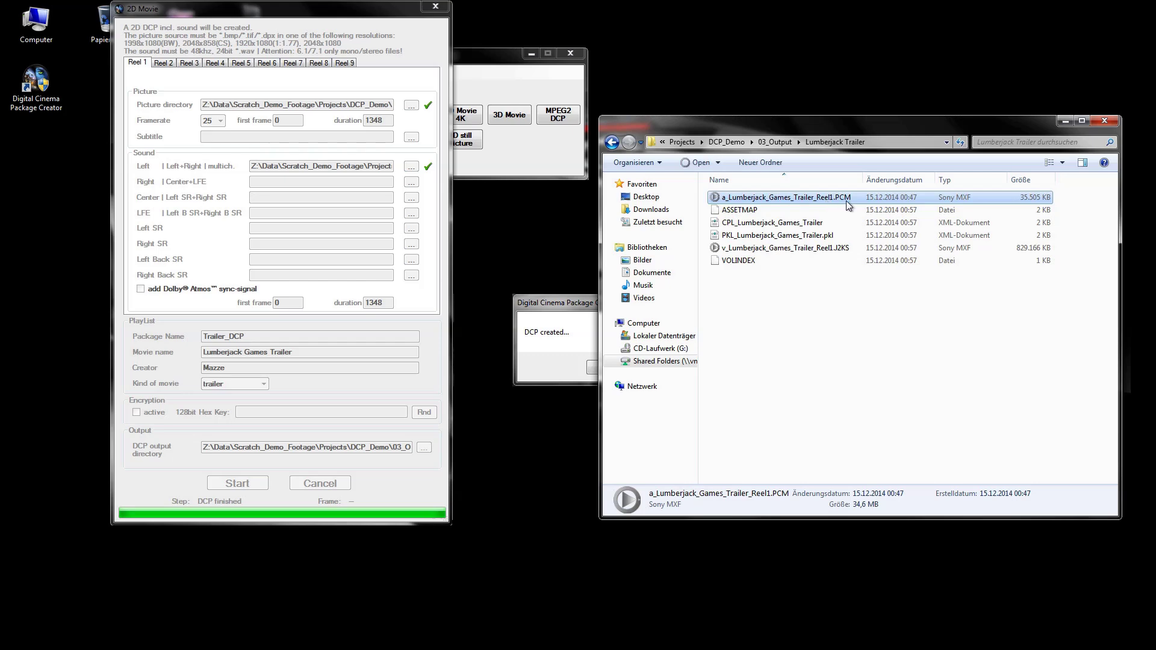
click(822, 250)
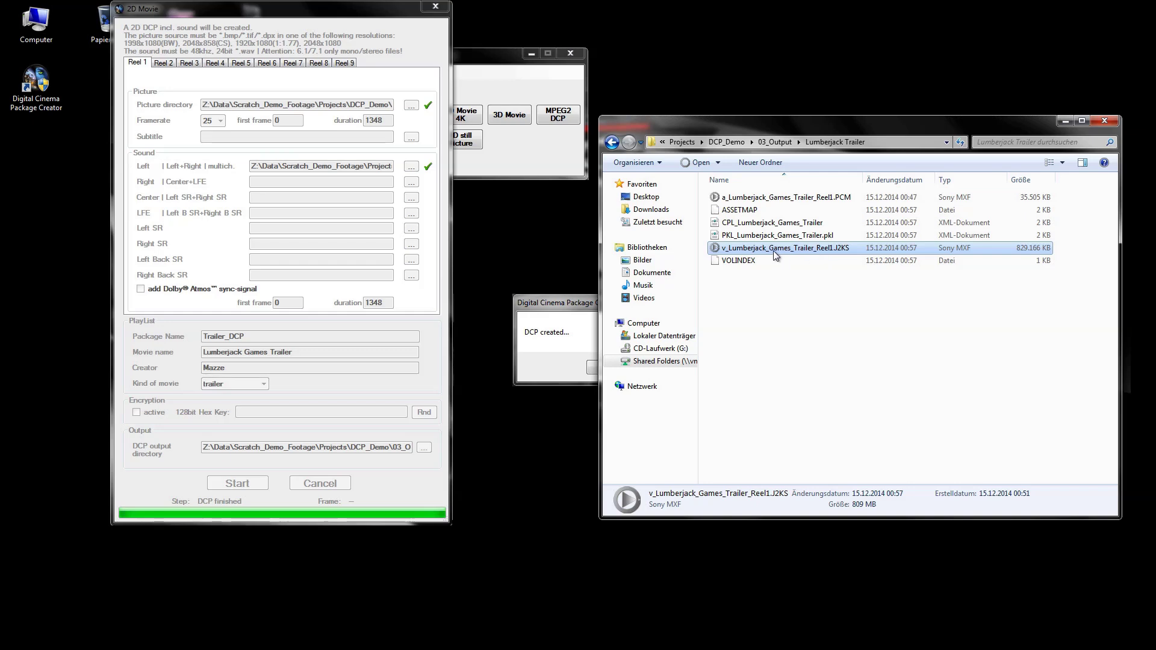
click(748, 262)
click(762, 236)
click(735, 223)
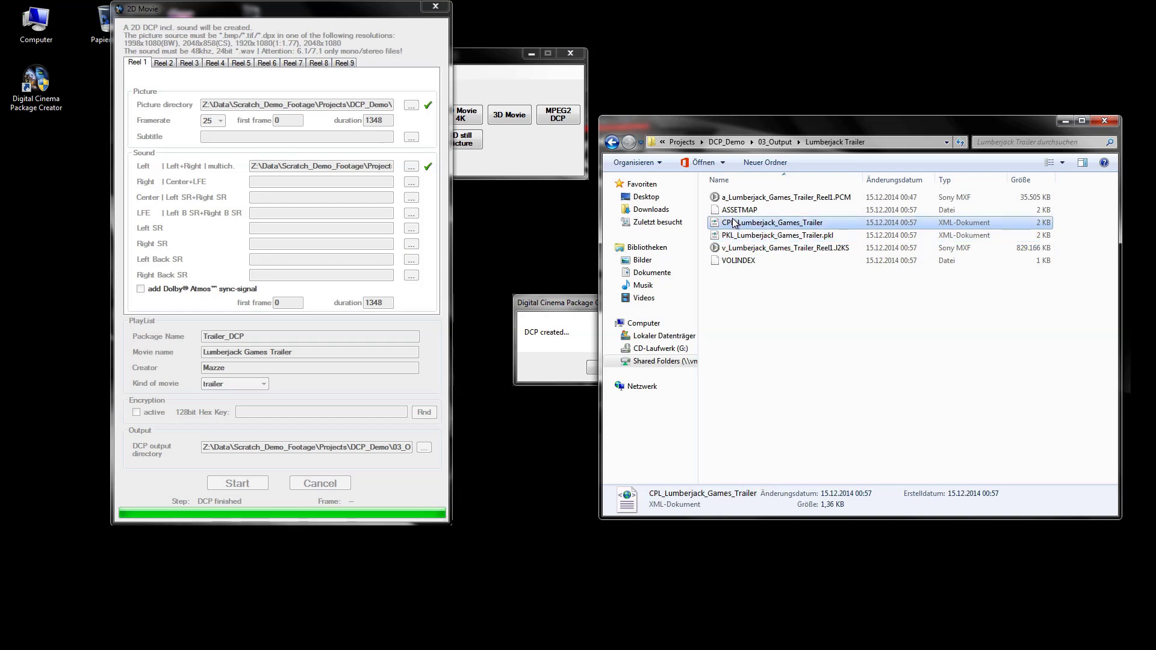
click(737, 211)
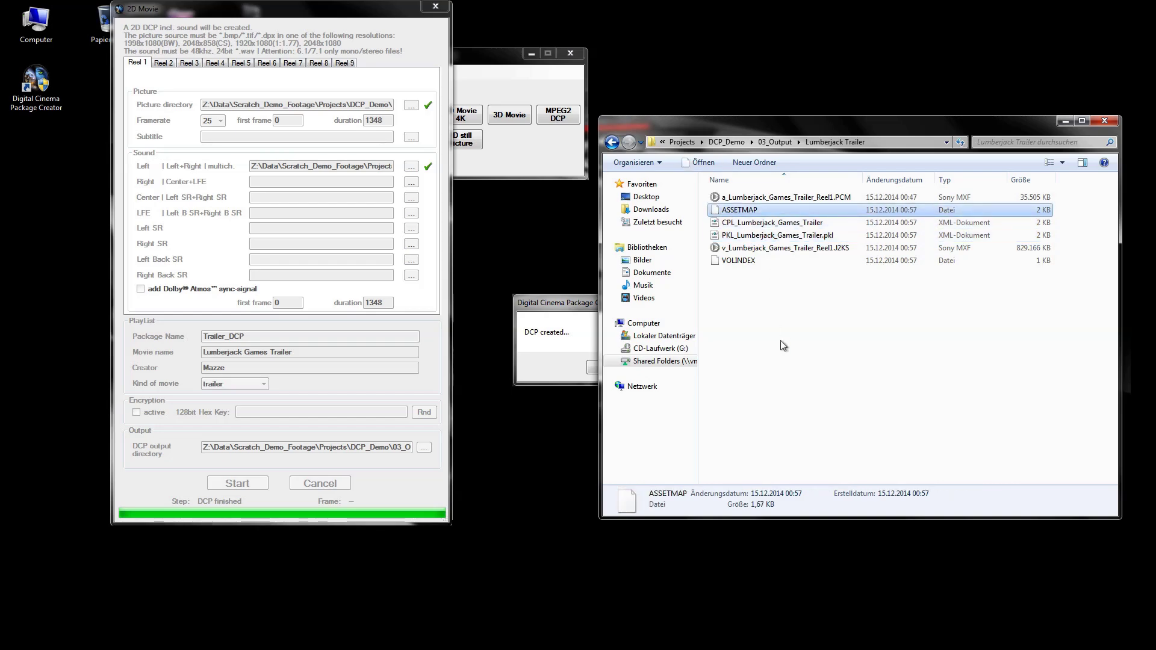